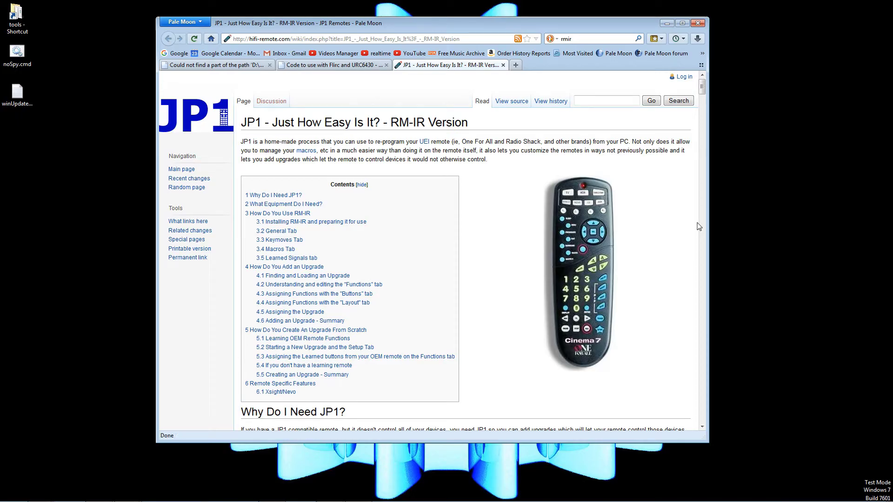
Read through the JP1 RM-IR wiki guide, from equipment needs and RM-IR tabs to creating upgrades and the remote-specific features
scroll(681, 257, "down", 10)
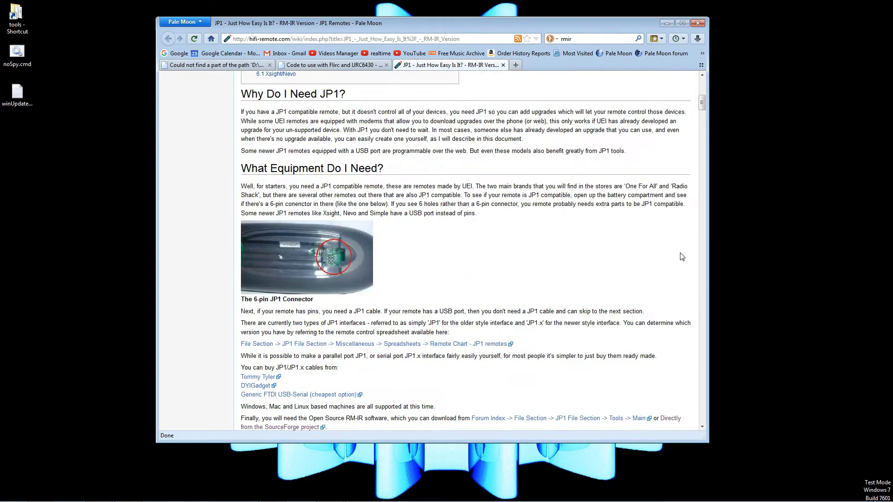
scroll(682, 257, "down", 15)
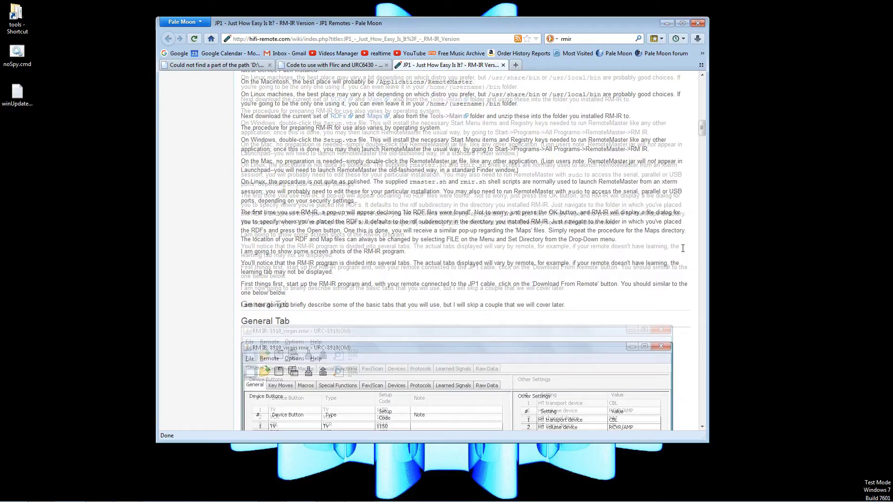
scroll(683, 248, "up", 8)
scroll(683, 249, "down", 10)
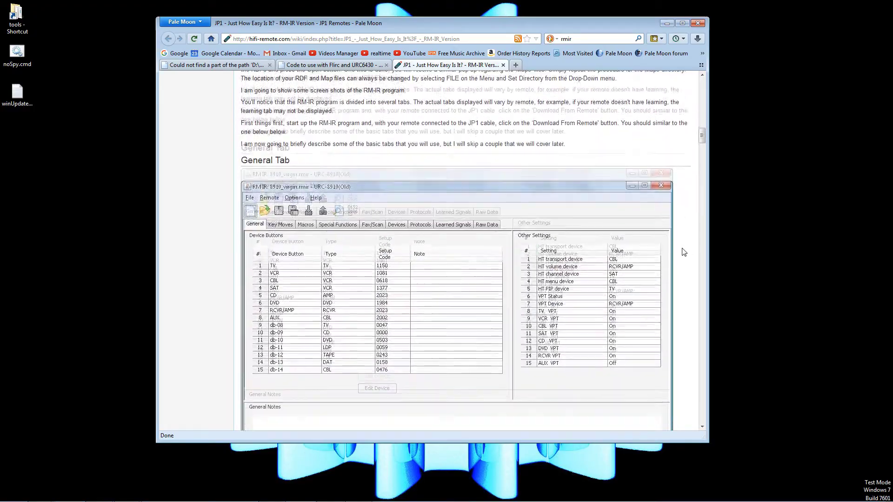
scroll(684, 252, "down", 10)
scroll(684, 250, "down", 18)
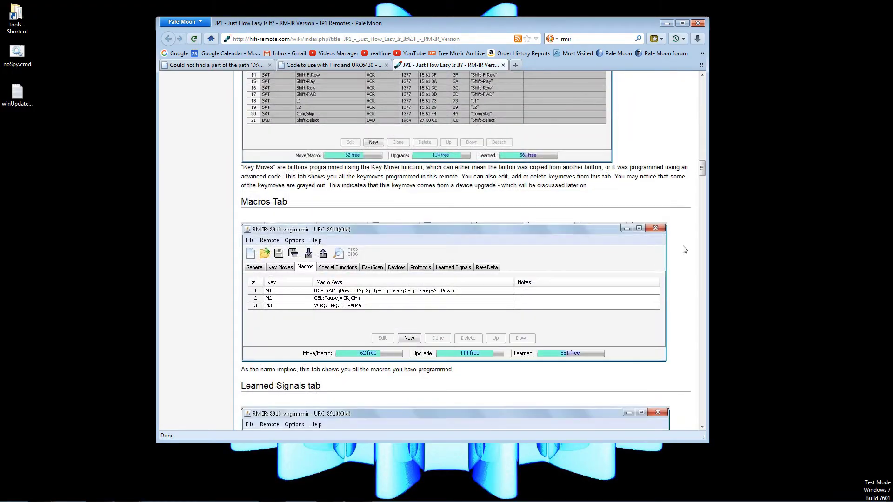
scroll(685, 250, "down", 5)
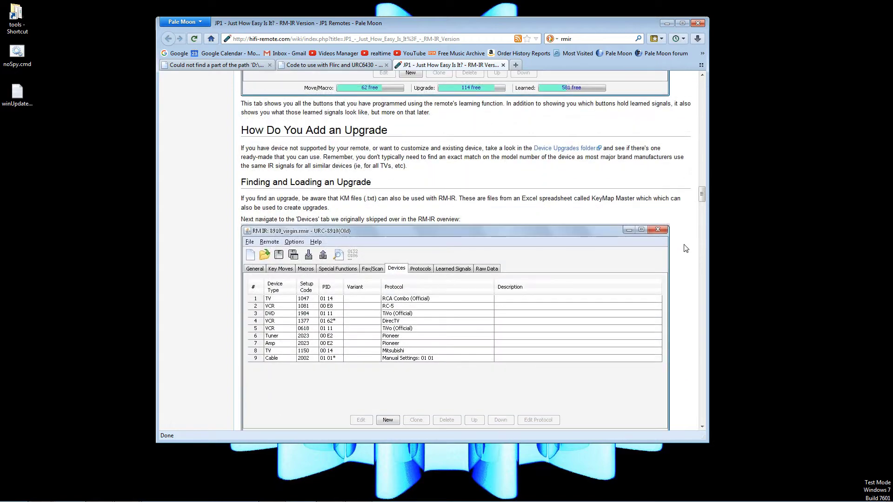
scroll(687, 247, "down", 15)
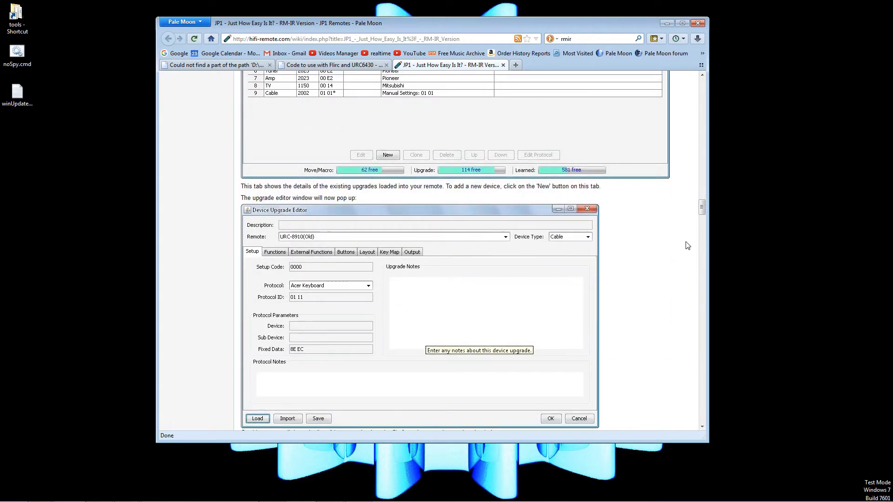
scroll(688, 244, "down", 8)
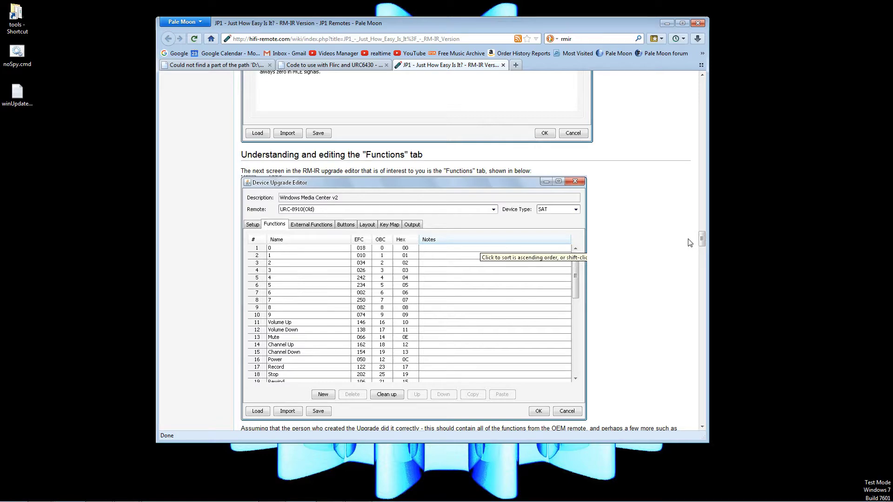
scroll(689, 242, "down", 8)
scroll(690, 242, "down", 20)
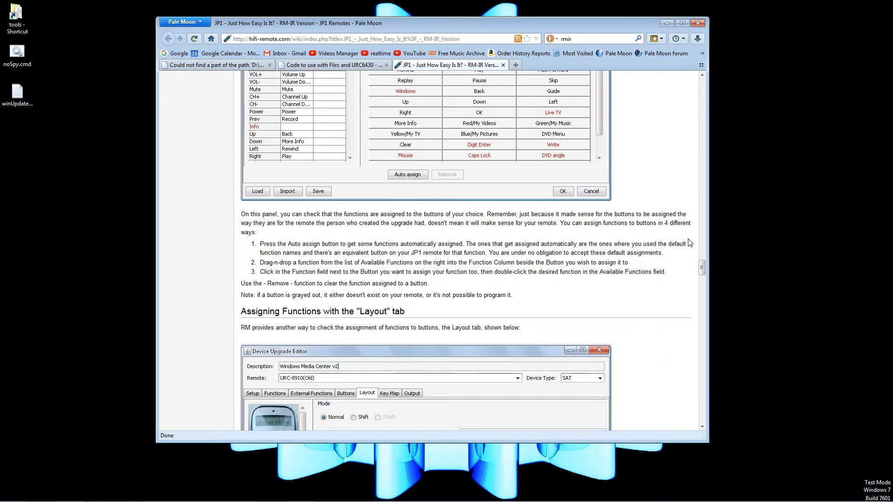
scroll(691, 239, "down", 13)
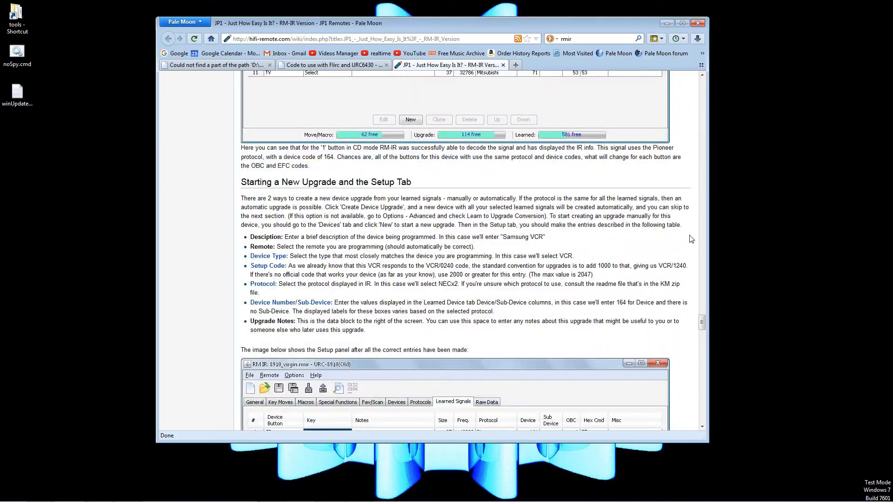
scroll(691, 239, "down", 12)
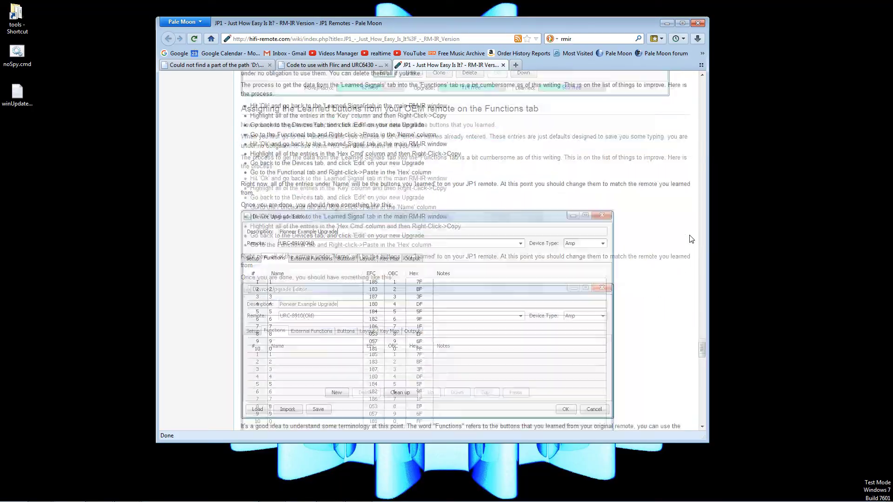
scroll(691, 239, "down", 10)
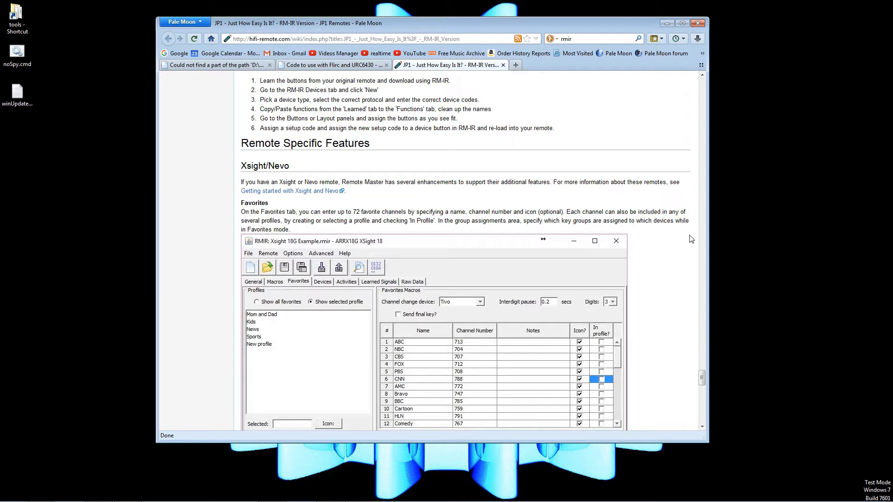
scroll(691, 239, "down", 4)
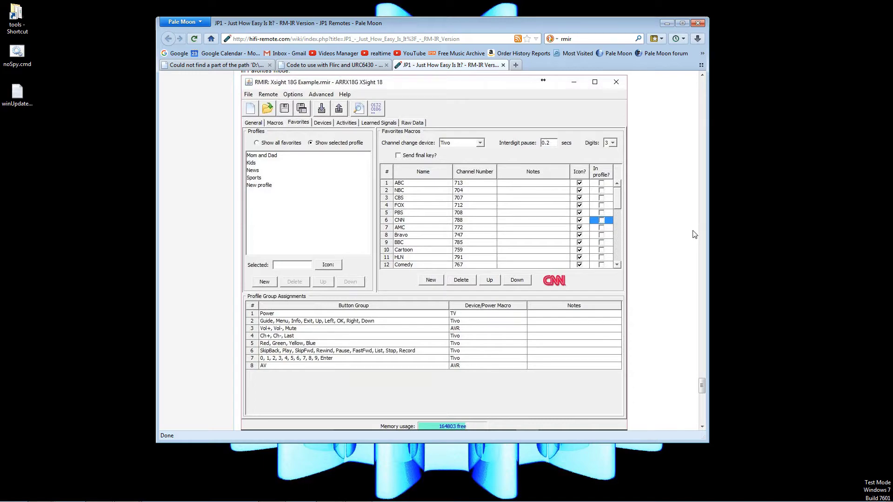
scroll(695, 234, "down", 8)
scroll(696, 232, "down", 5)
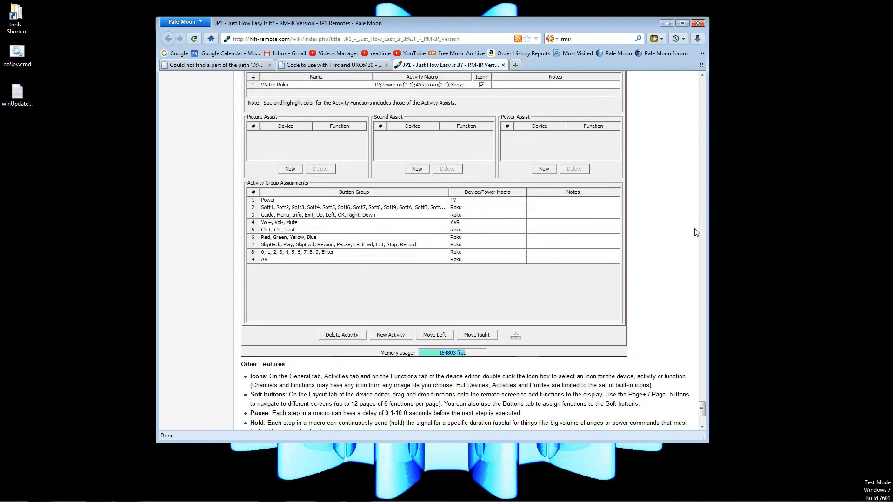
scroll(697, 232, "down", 3)
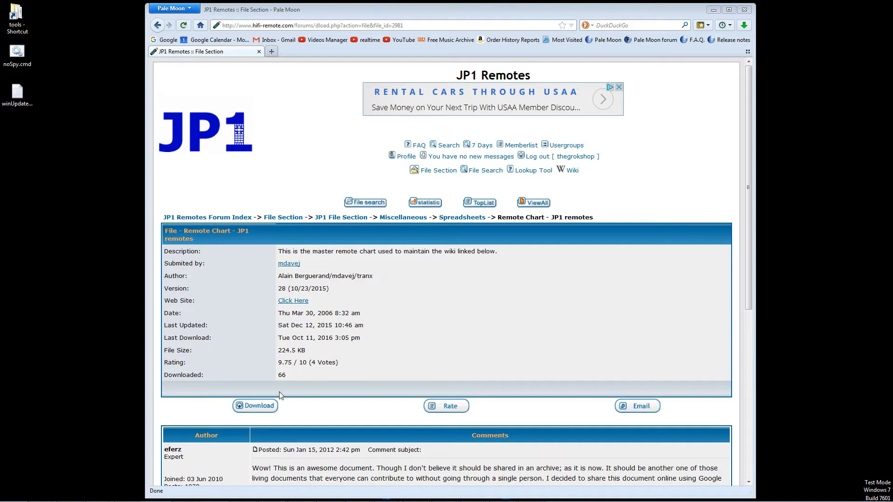
Download RemoteChart_C.xls from the JP1 file page, open it in Microsoft Excel and make the workbook window taller
left_click(259, 406)
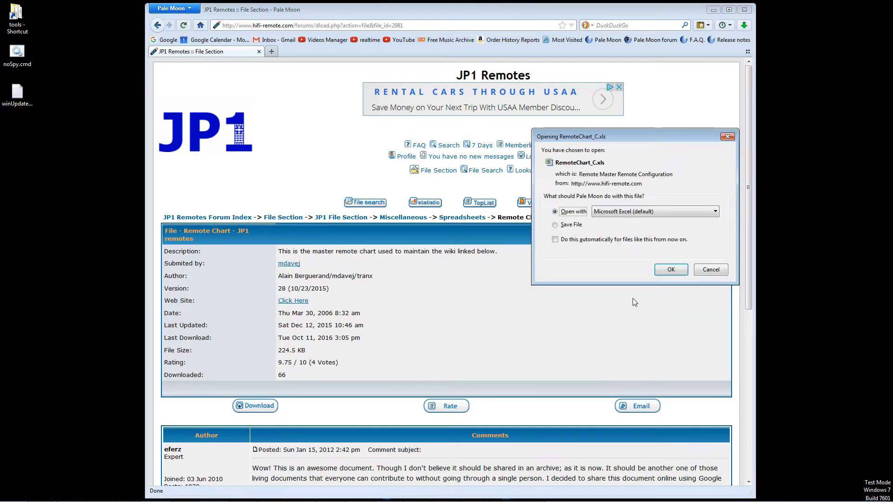
left_click(672, 270)
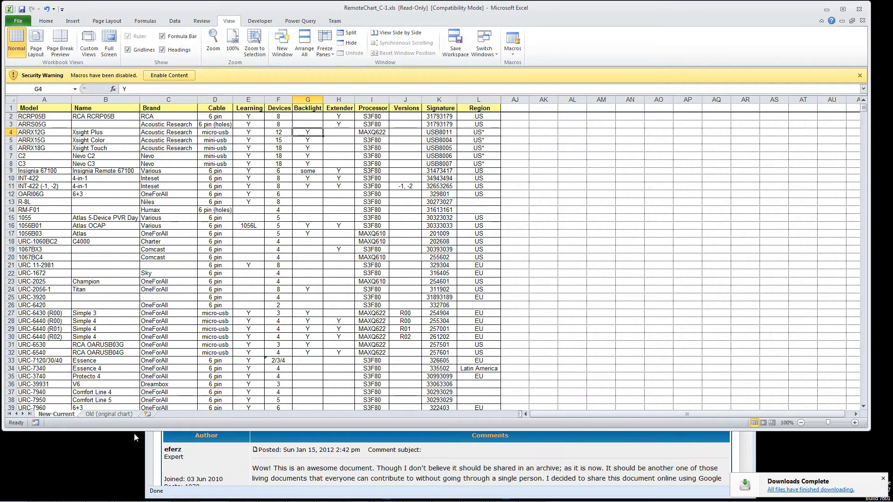
left_click_drag(127, 431, 139, 474)
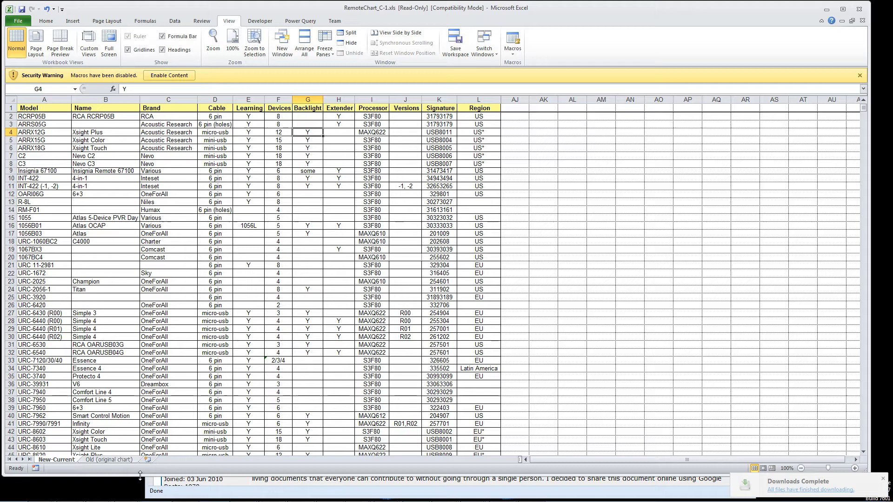
Look over the Old (original chart) and New-Current sheets, and select the URC-6540 row in New-Current
left_click(118, 460)
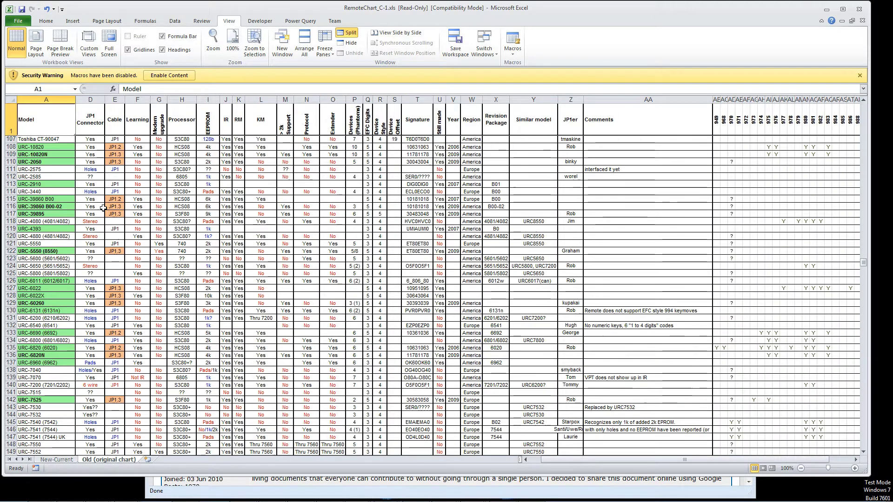
scroll(99, 451, "down", 6)
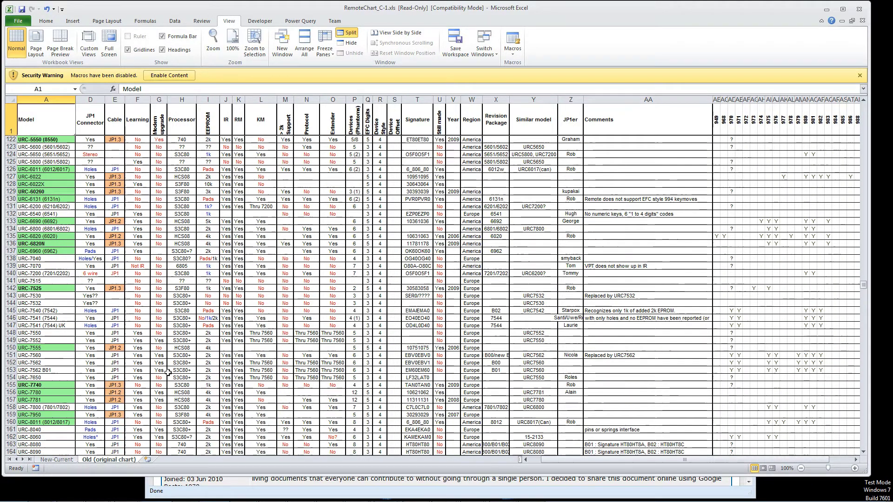
left_click(71, 460)
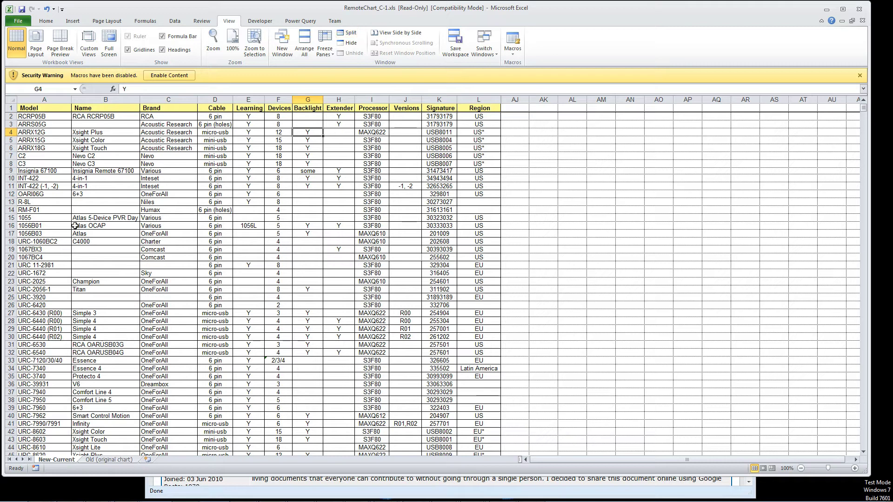
scroll(95, 251, "down", 1)
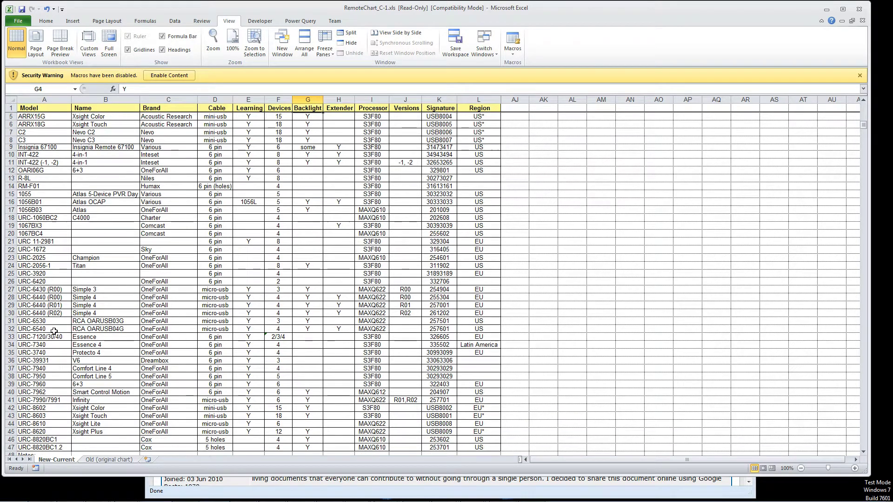
left_click(11, 329)
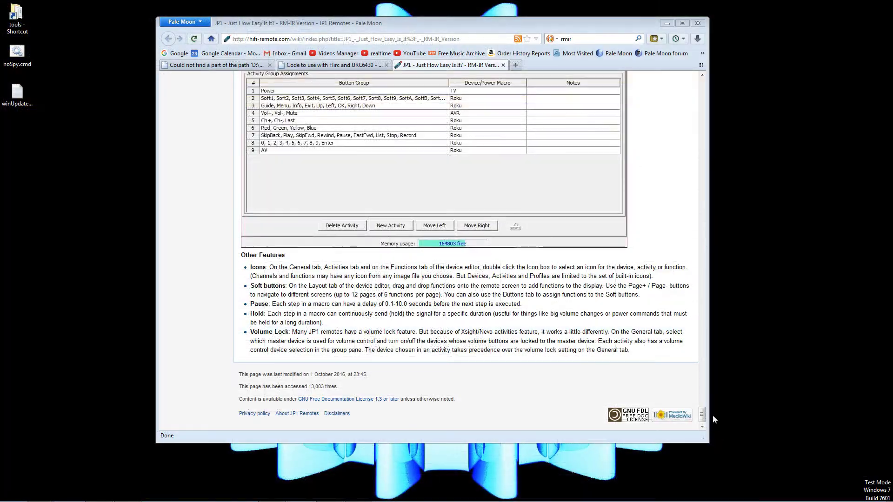
Find the Java requirement in the wiki's RM-IR installation section, and search Windows for "java" to open the Java (32-bit) control panel
left_click_drag(702, 414, 704, 118)
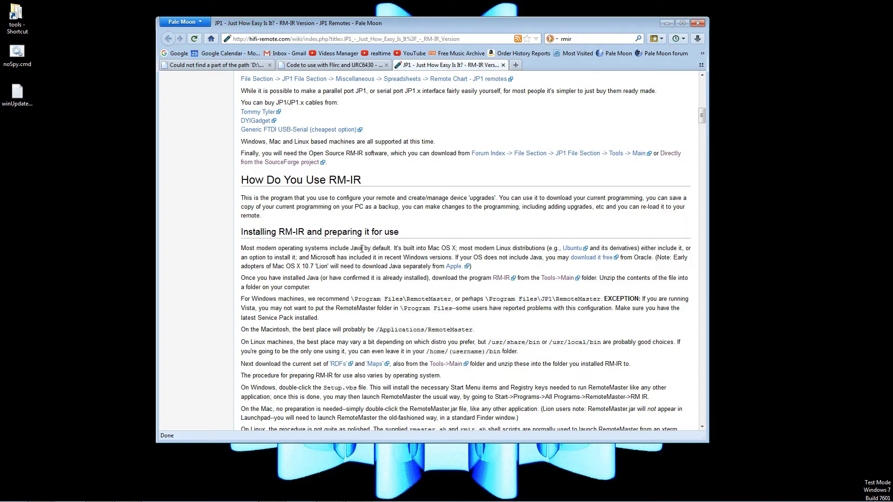
double_click(362, 248)
key("super+d")
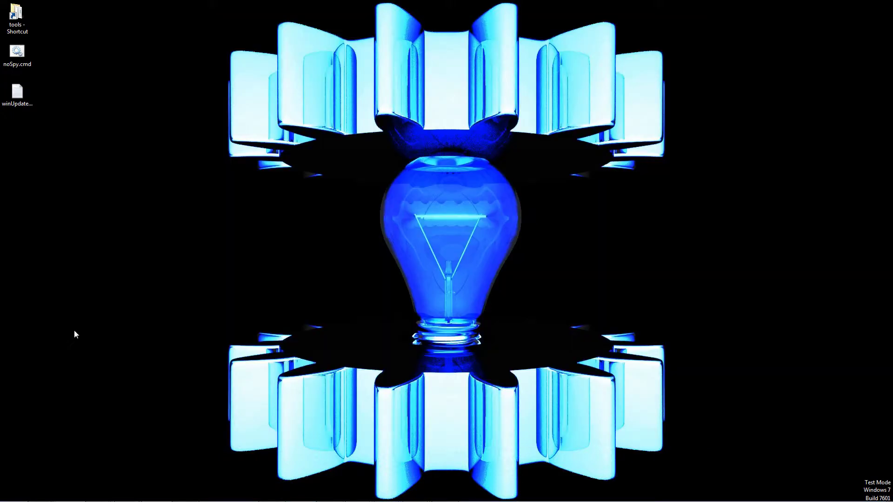
left_click(21, 492)
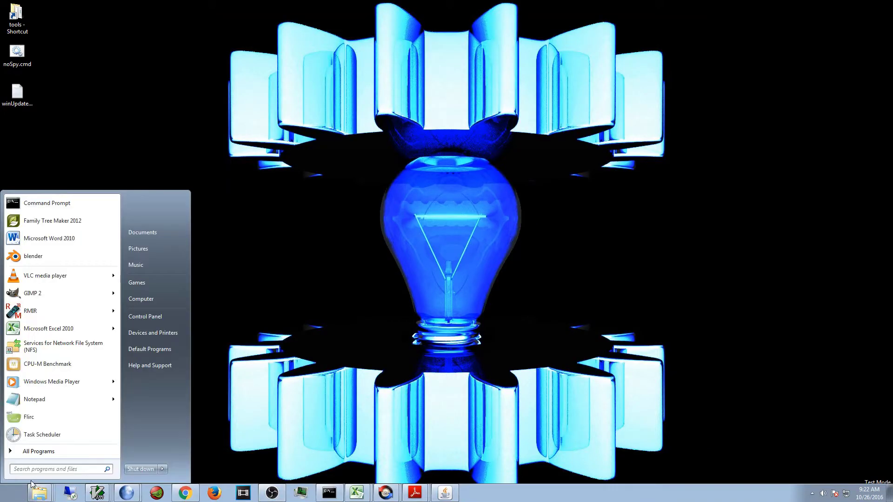
type("java")
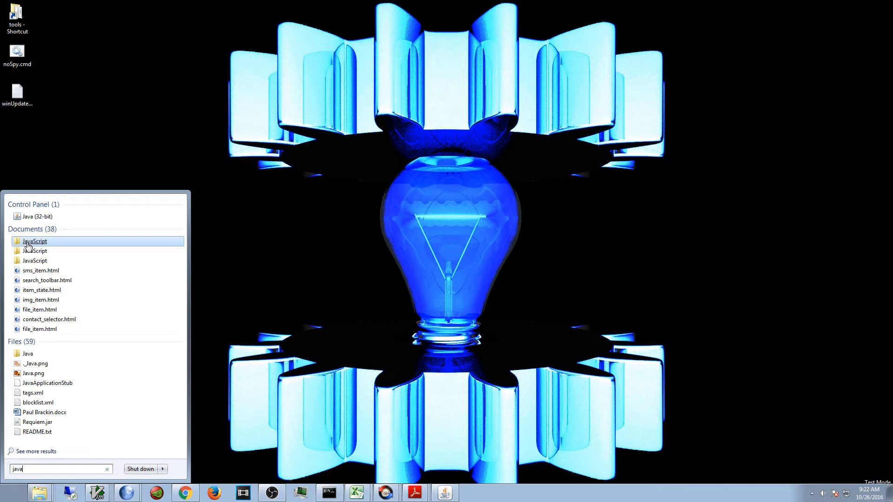
left_click(37, 217)
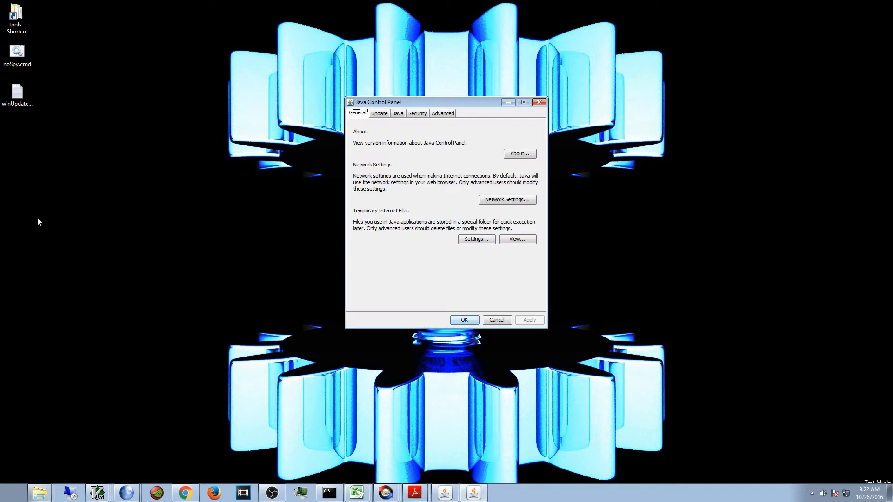
Check the installed Java version and the Java update settings, and close the Java Control Panel
left_click(509, 153)
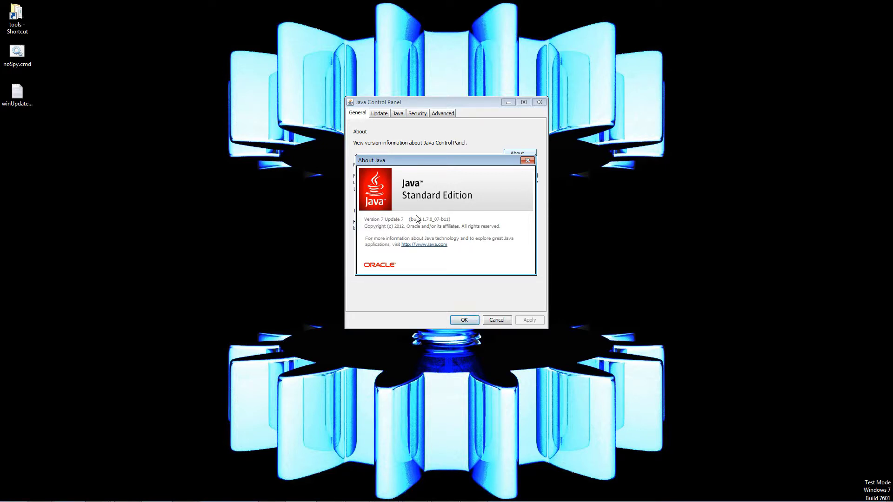
left_click(527, 160)
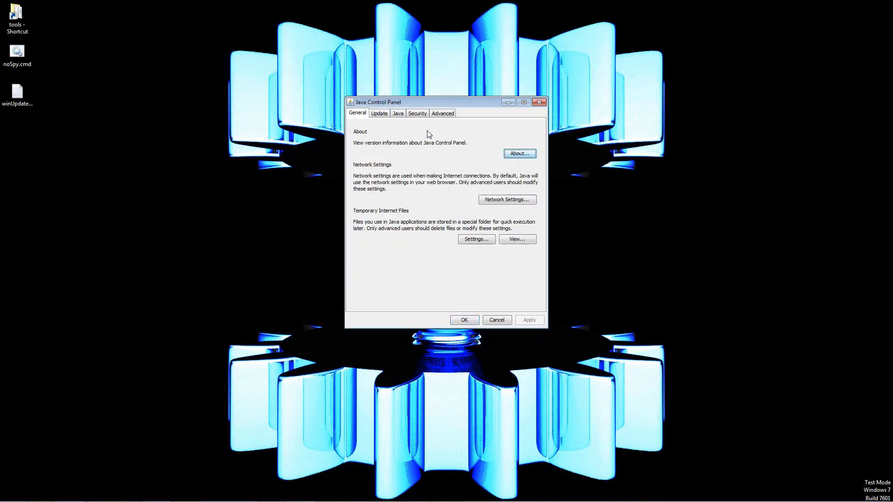
left_click(381, 115)
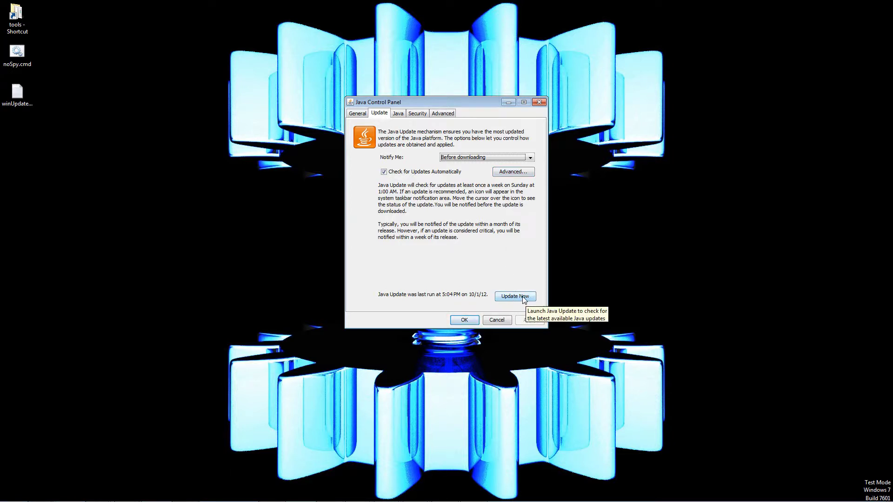
left_click(455, 321)
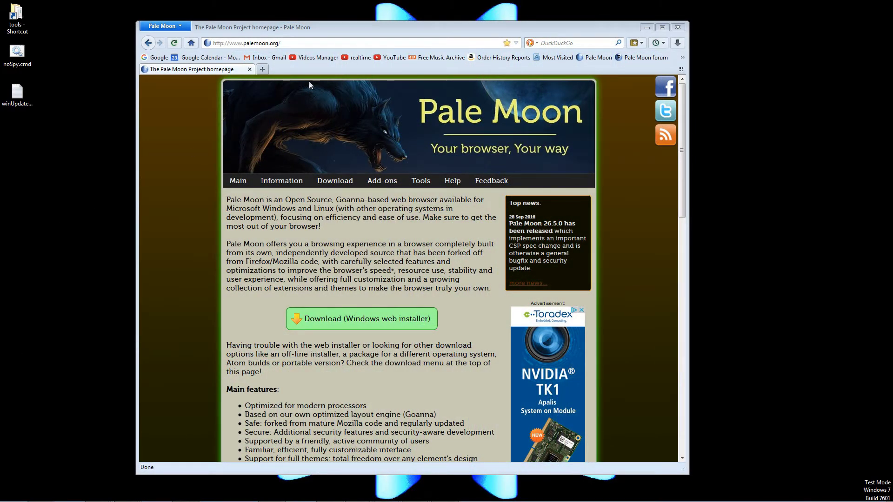
left_click(294, 41)
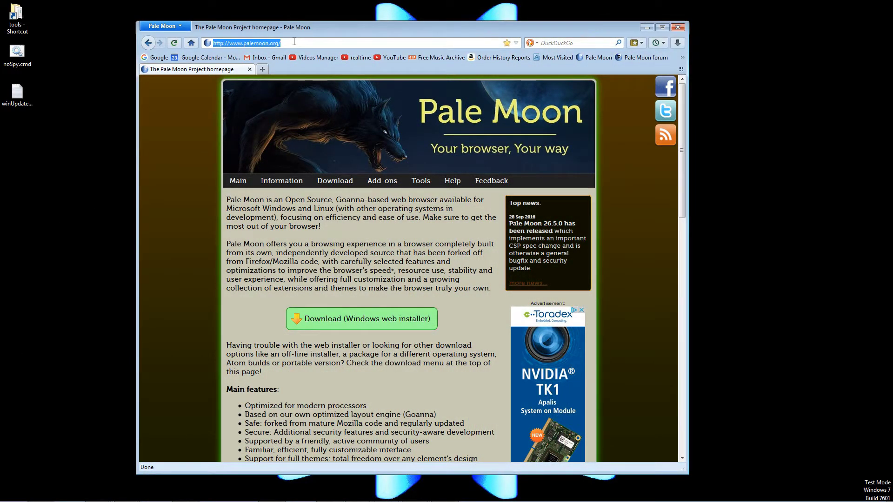
type("https://www.java.com/download/")
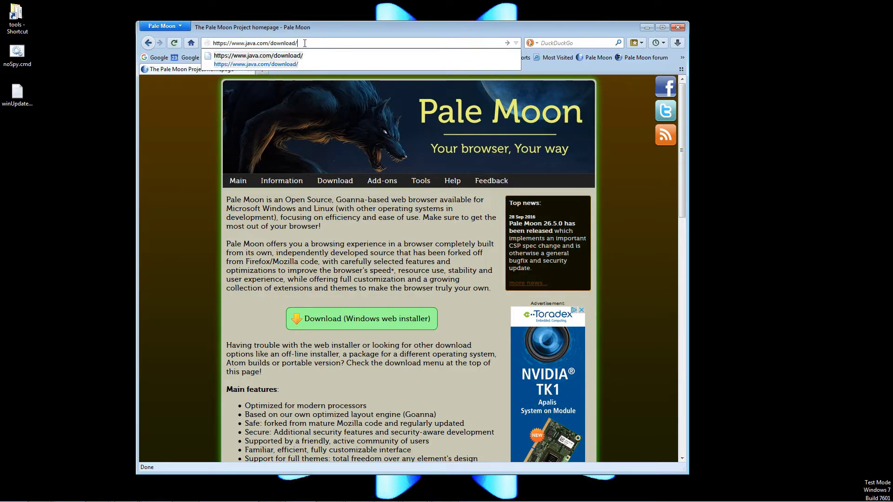
key("Return")
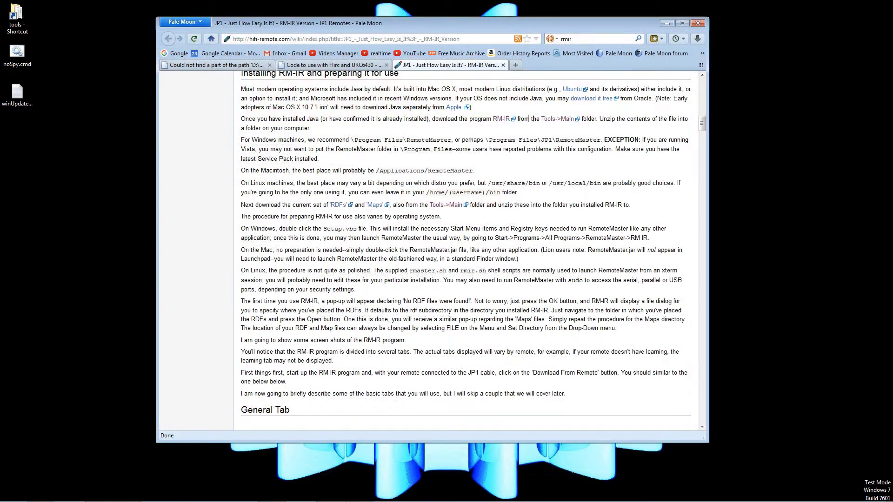
Open the RM-IR and Tools->Main links from the wiki's installation section in new tabs
right_click(502, 122)
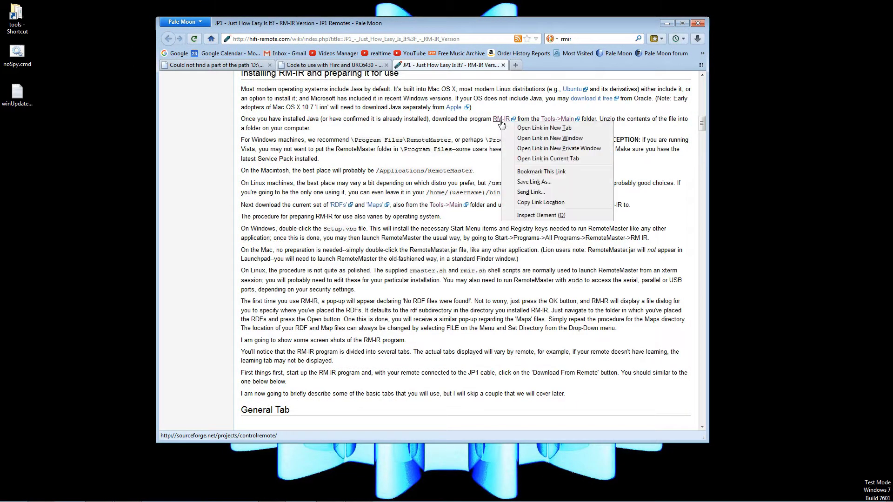
left_click(512, 127)
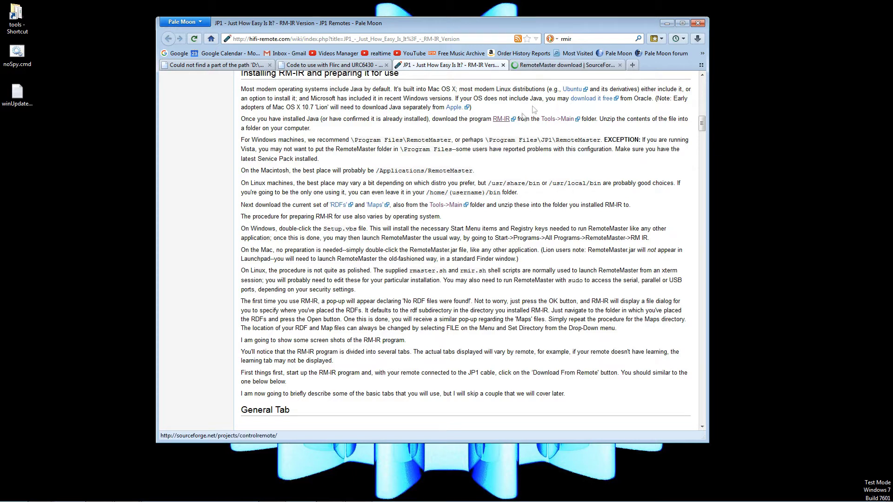
right_click(564, 120)
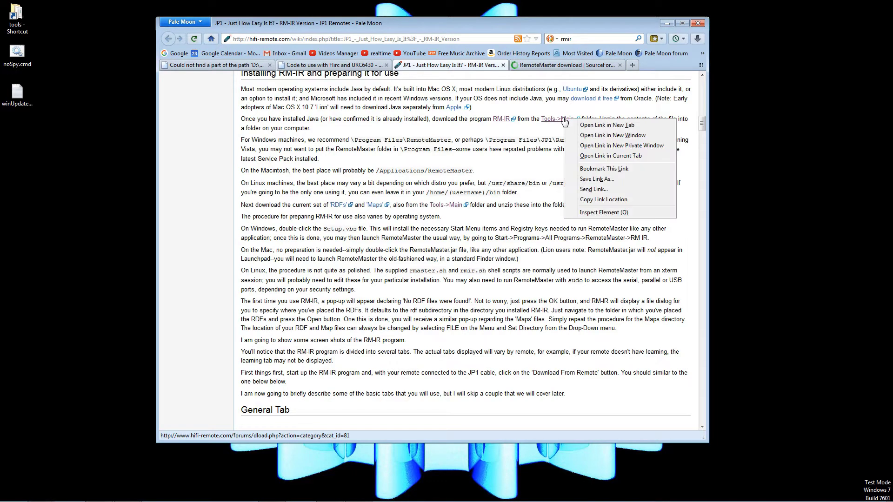
left_click(587, 125)
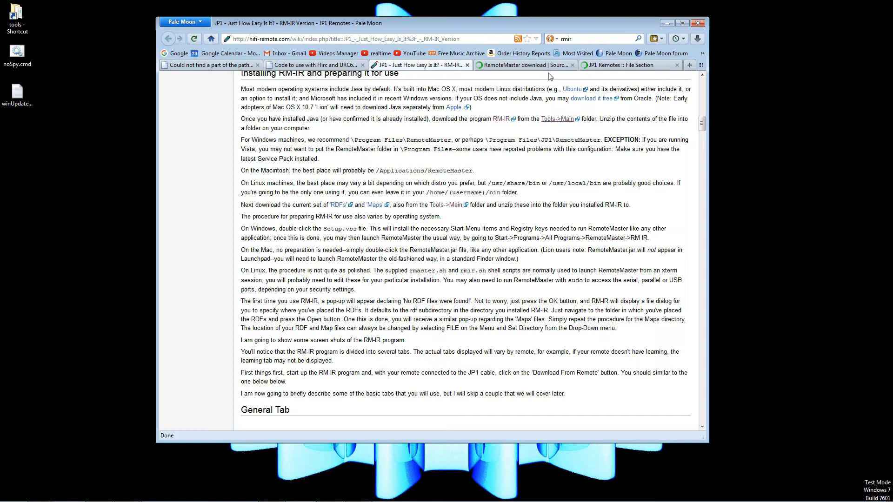
Download RemoteMaster.v2.03build14.zip from SourceForge, open it in WinRAR and dismiss the license notice
left_click(526, 65)
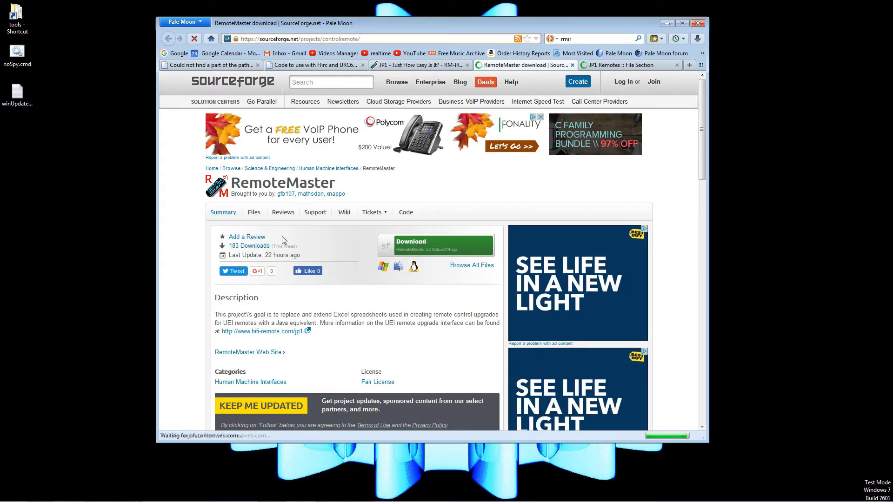
left_click(419, 245)
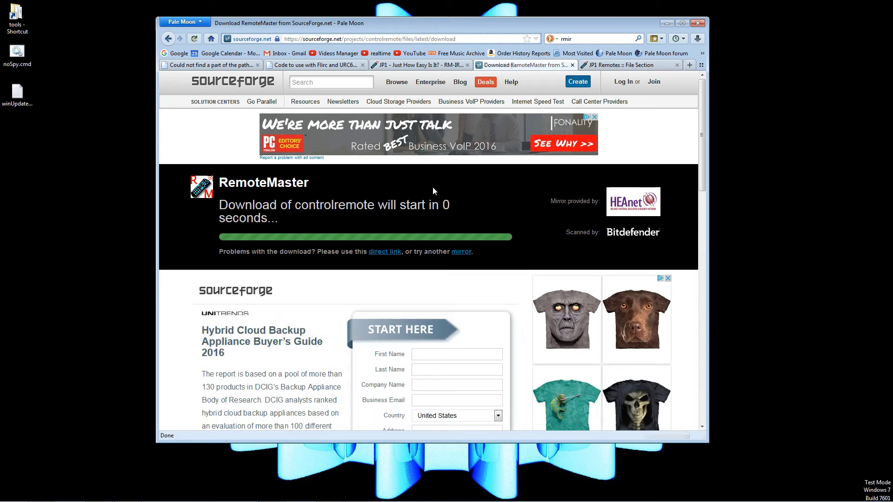
left_click(468, 310)
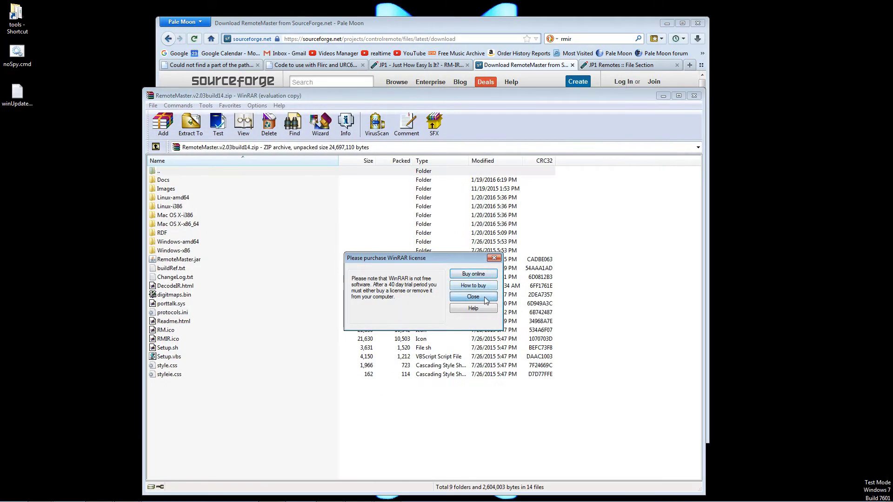
key("Escape")
left_click_drag(356, 95, 339, 50)
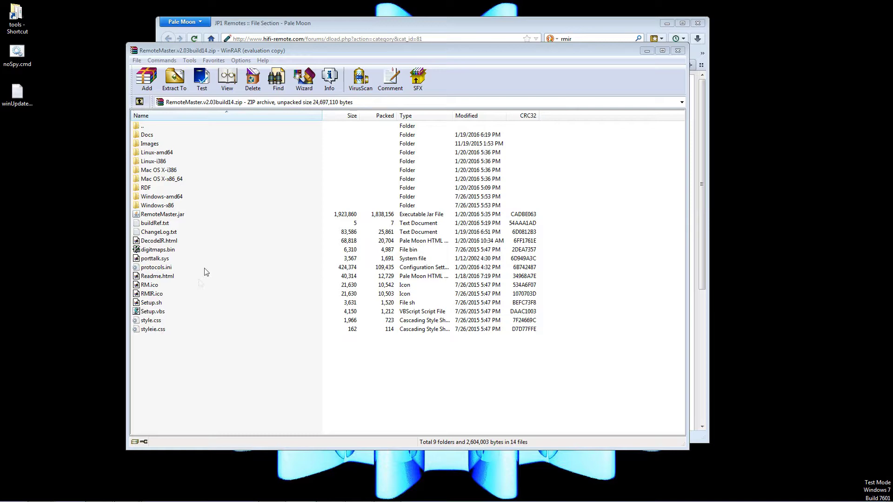
Extract all files of the RemoteMaster archive to C:\tools\RMIR and close the archive
left_click(179, 214)
right_click(179, 213)
key("ctrl+a")
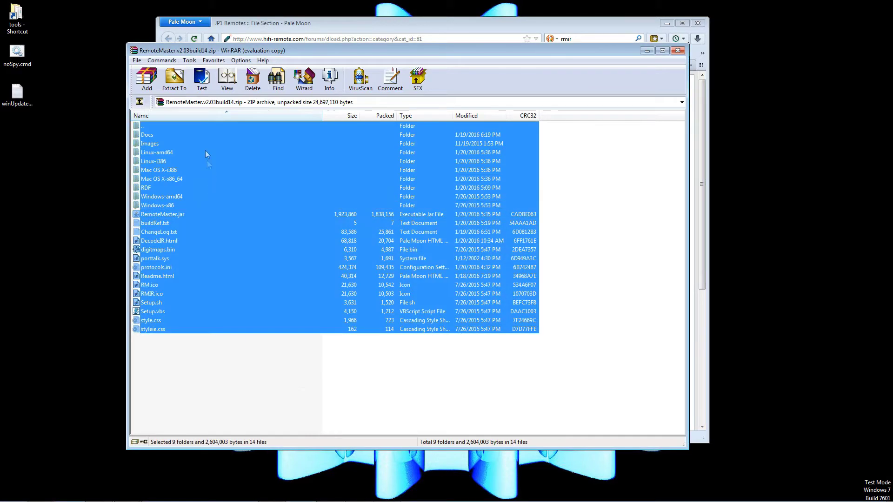
left_click(174, 84)
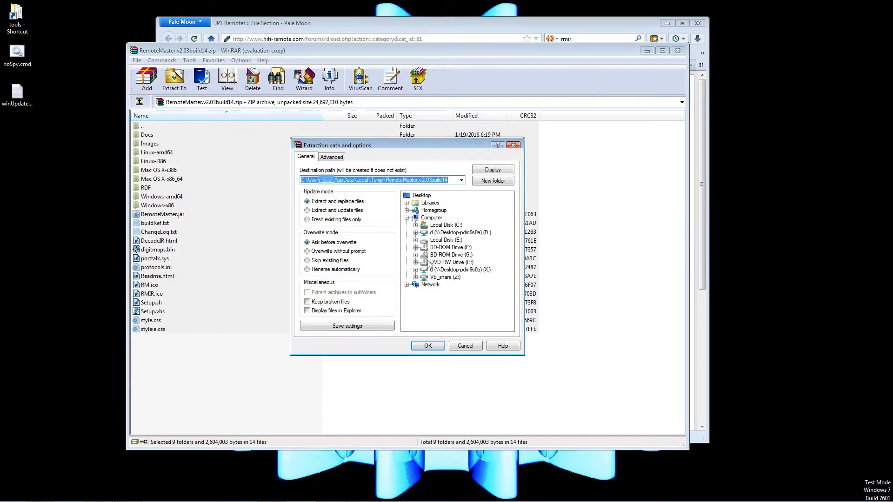
left_click(415, 225)
scroll(441, 300, "down", 3)
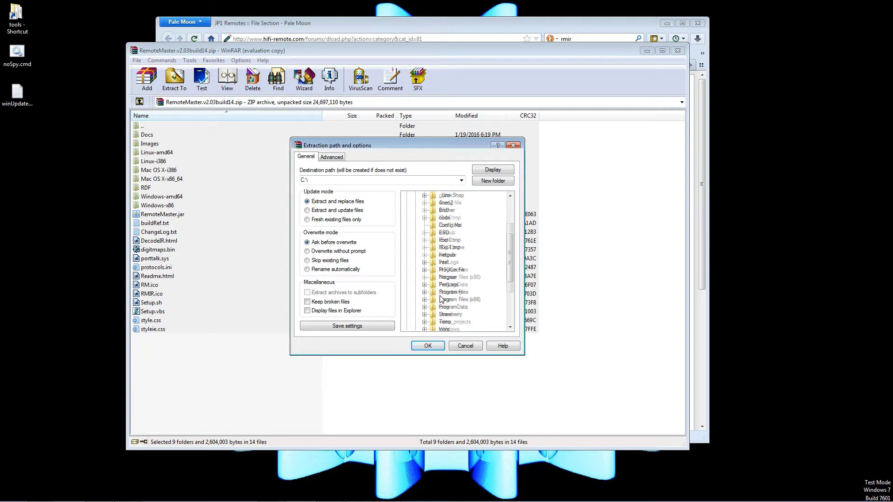
left_click(425, 285)
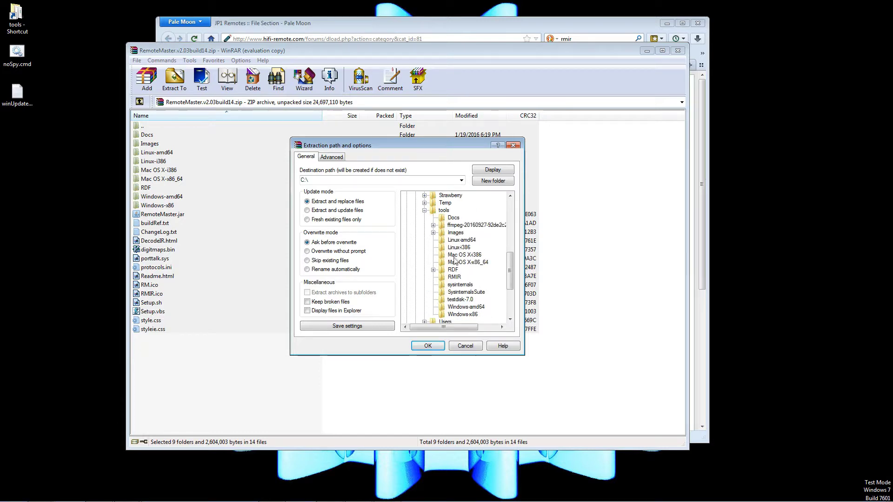
left_click(455, 277)
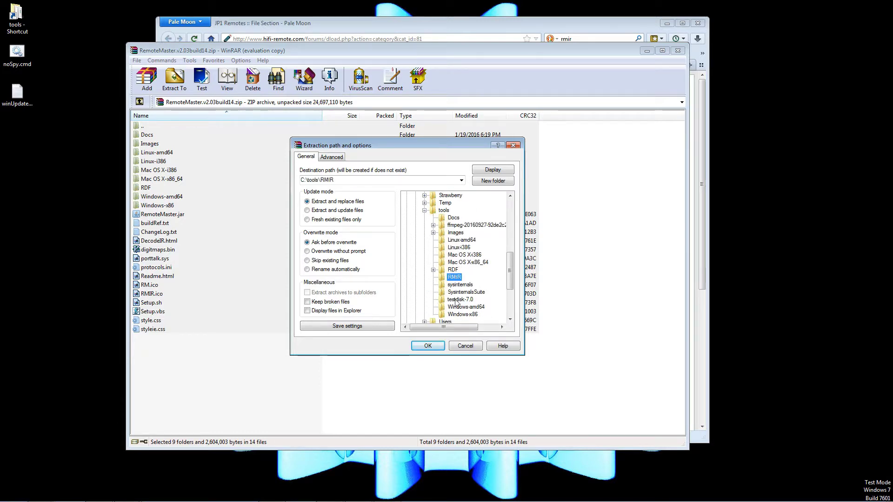
left_click(428, 346)
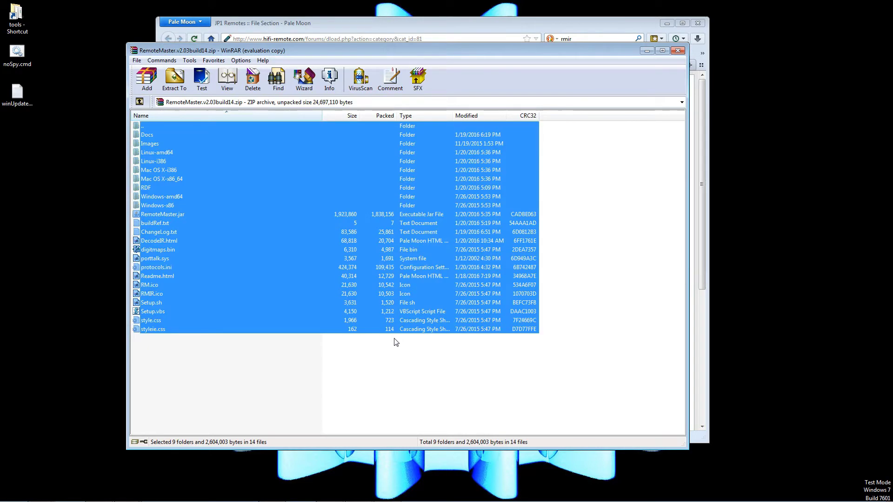
left_click(677, 51)
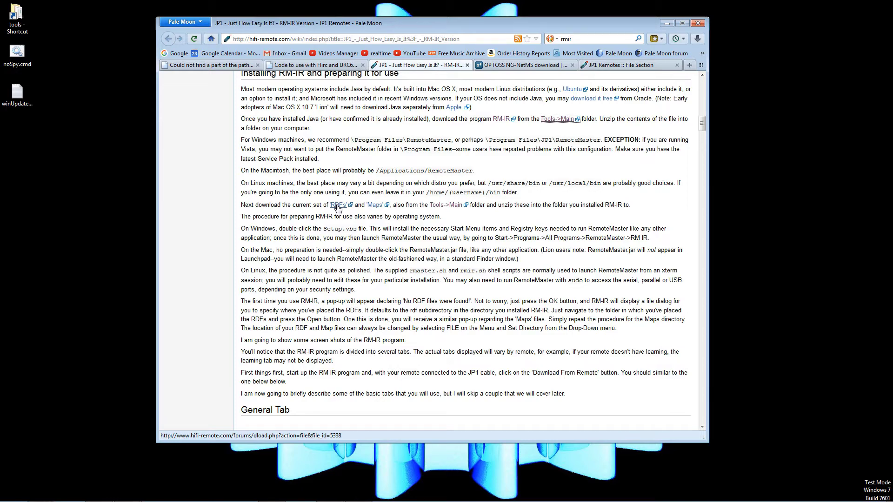
Check the RDFs download page linked in the wiki, and open the C:\tools\RMIR folder in Windows Explorer
left_click(338, 206)
mouse_move(23, 492)
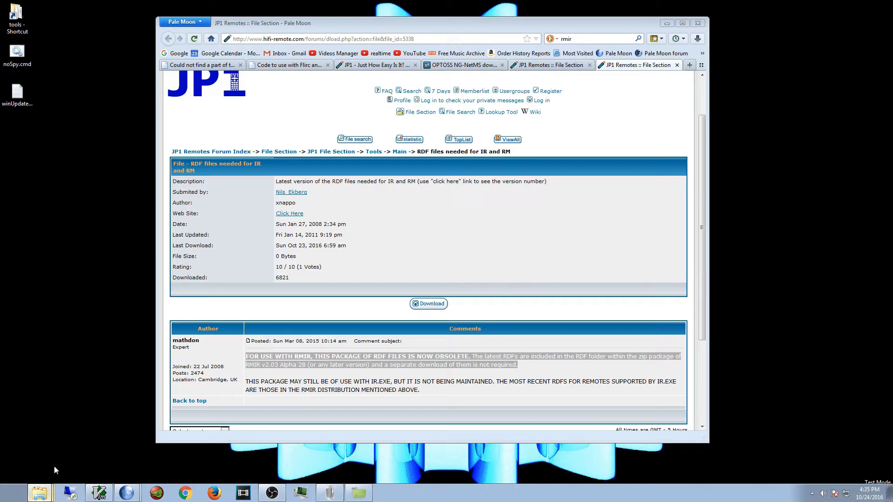
left_click(39, 493)
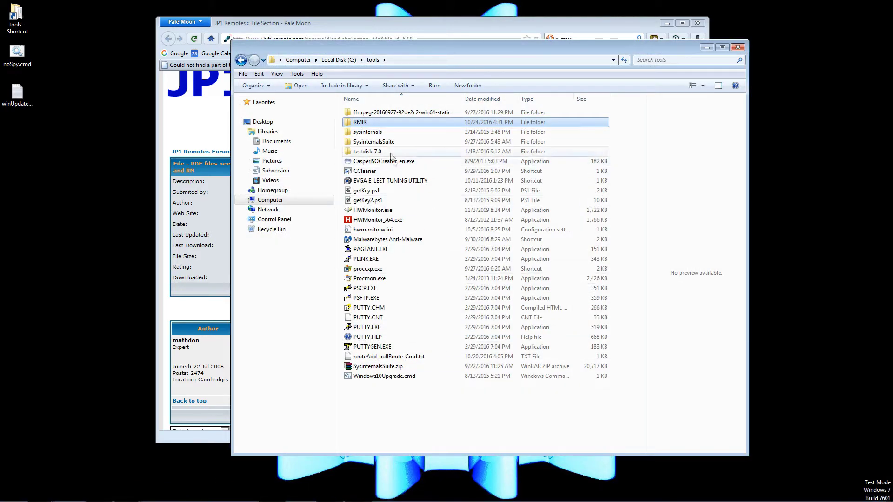
double_click(381, 124)
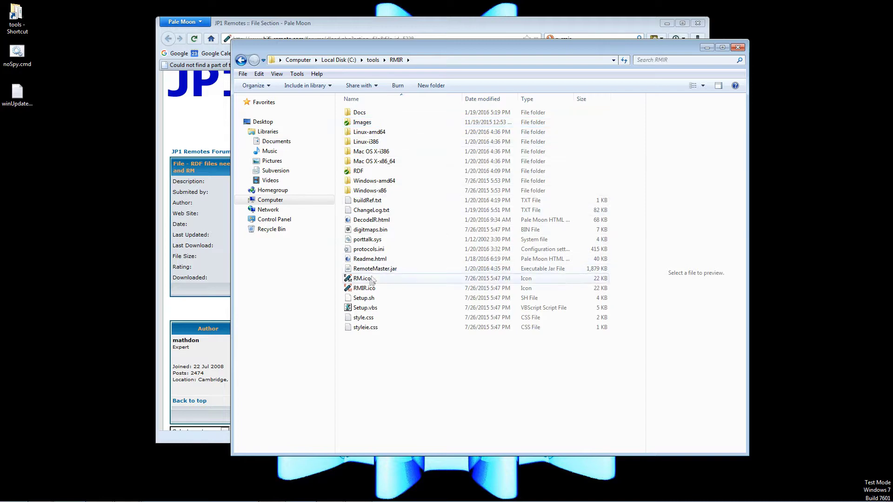
Run Setup.vbs from the RMIR folder and accept its installation folder and shortcut messages
left_click(362, 310)
double_click(363, 310)
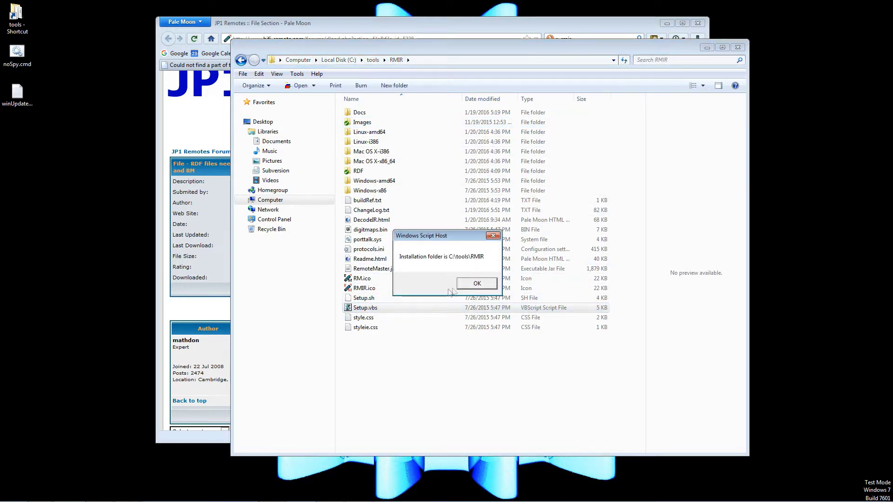
left_click(481, 285)
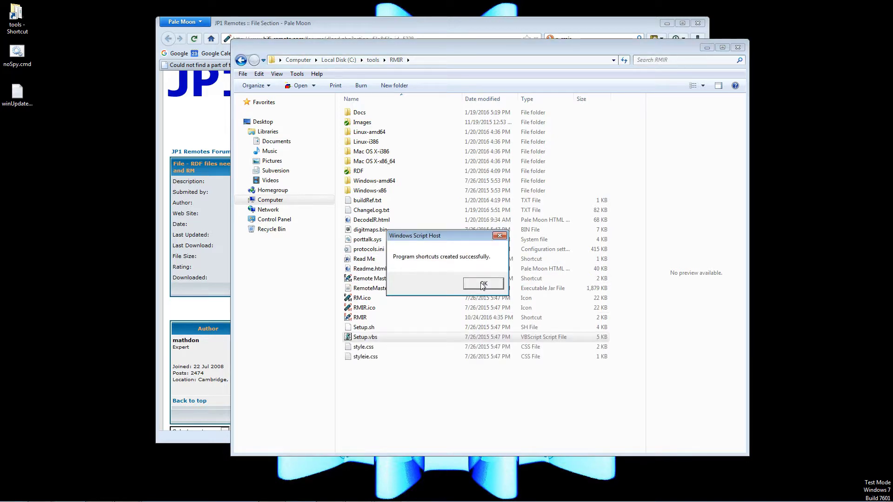
left_click(483, 284)
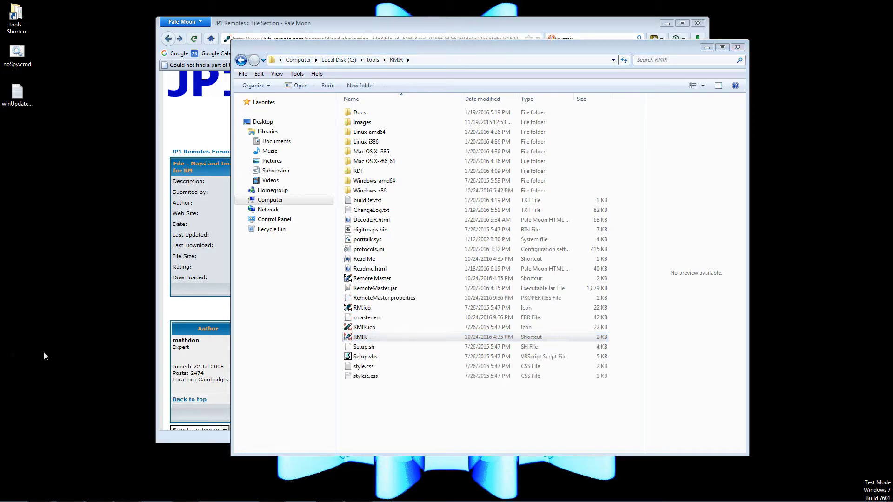
Launch RMIR from its shortcut in the folder and download the setup data from the connected remote
left_click(372, 343)
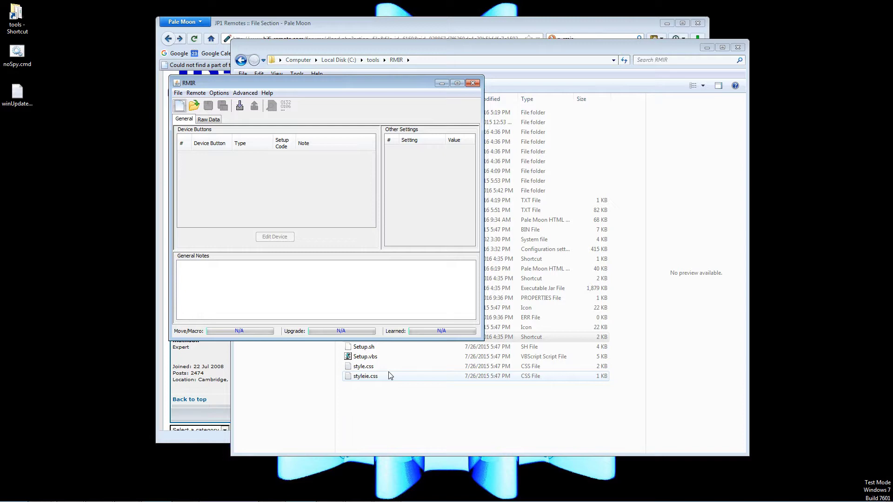
left_click(240, 108)
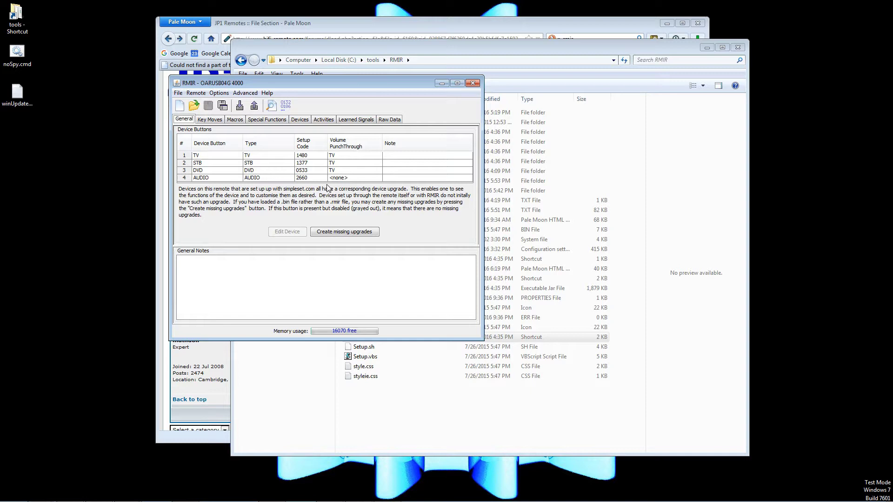
Save the downloaded remote image as "backup" in the RMIR folder, and select backup.rmir in Windows Explorer
left_click(178, 94)
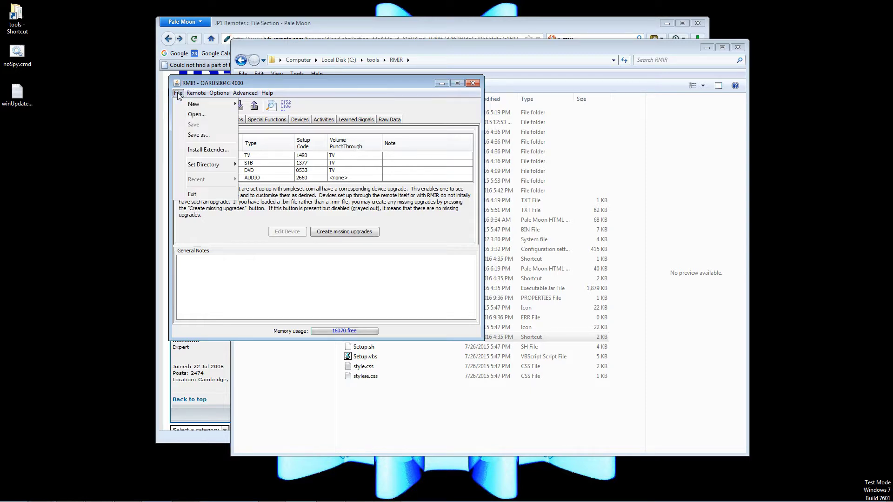
left_click(207, 136)
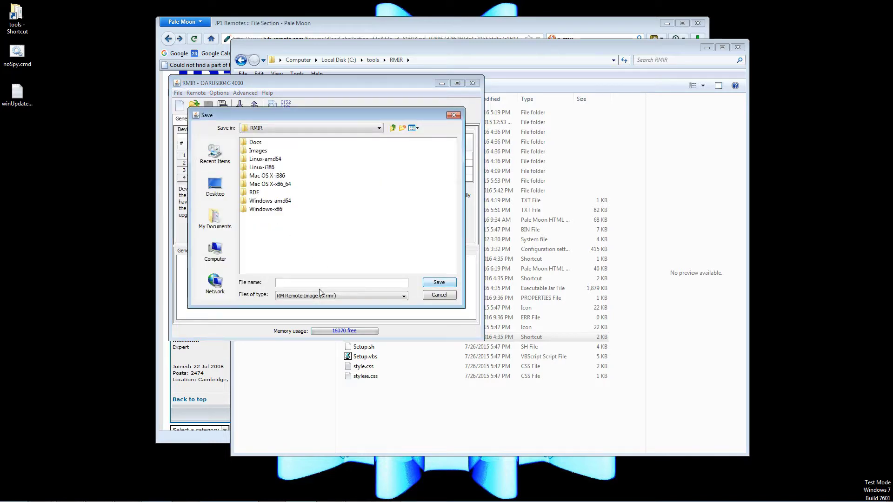
type("backup")
left_click(436, 282)
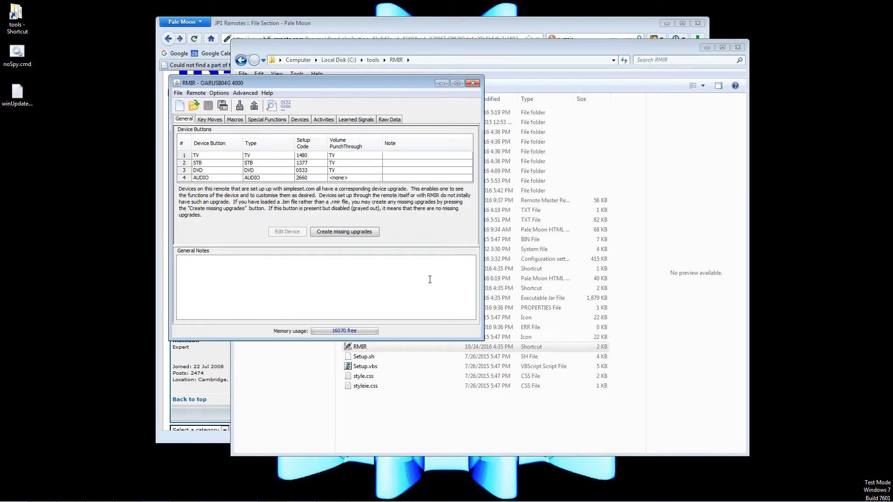
left_click(484, 56)
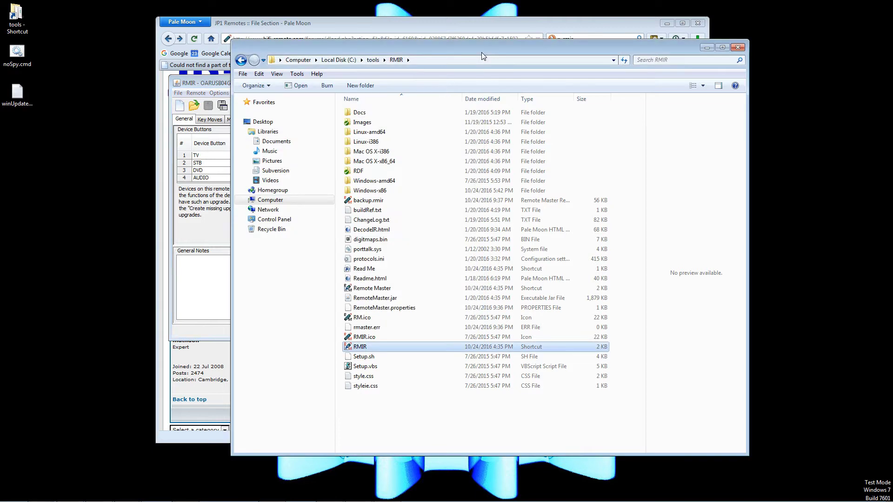
left_click(403, 201)
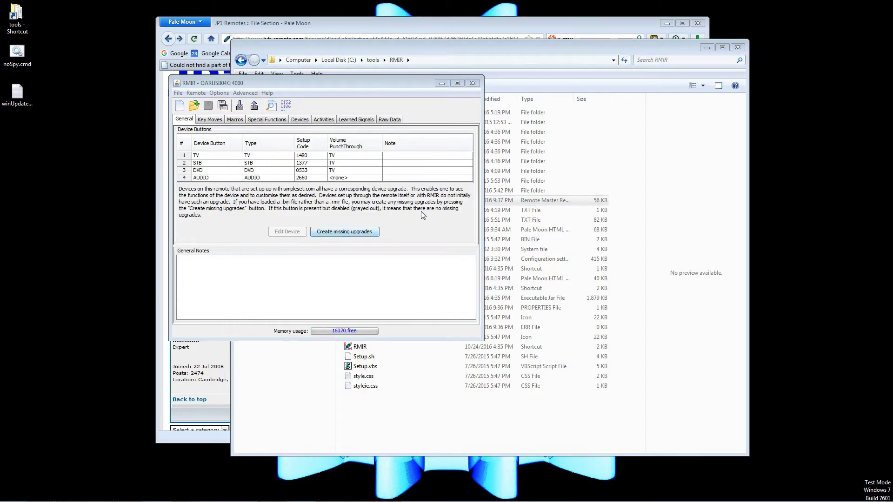
In RMIR, set the DVD device button's type to TV and its setup code to 2051
left_click(285, 172)
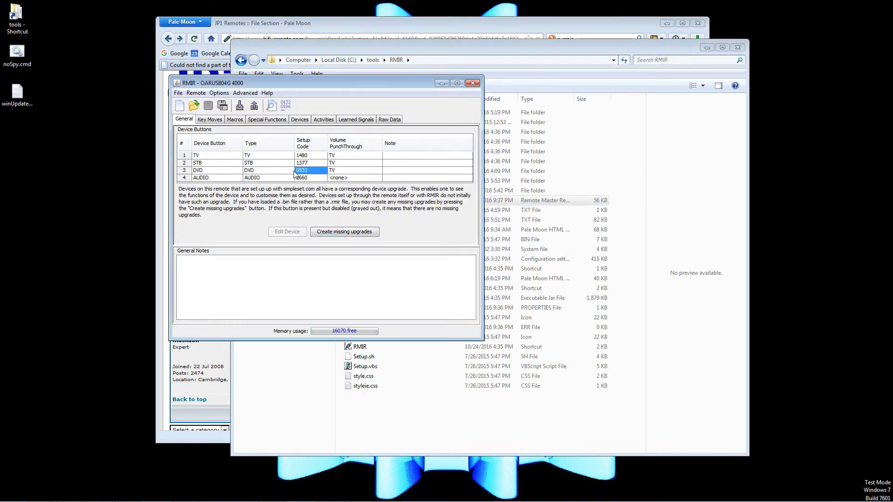
left_click(285, 172)
left_click(280, 180)
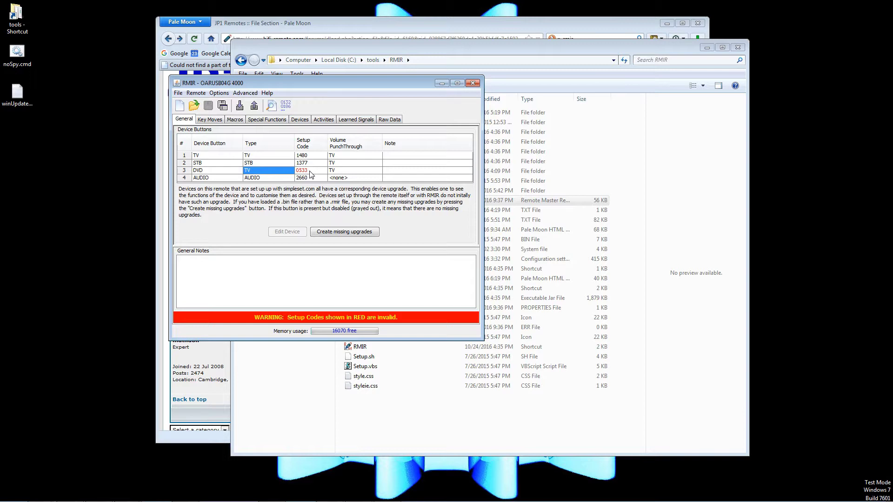
double_click(310, 172)
type("2")
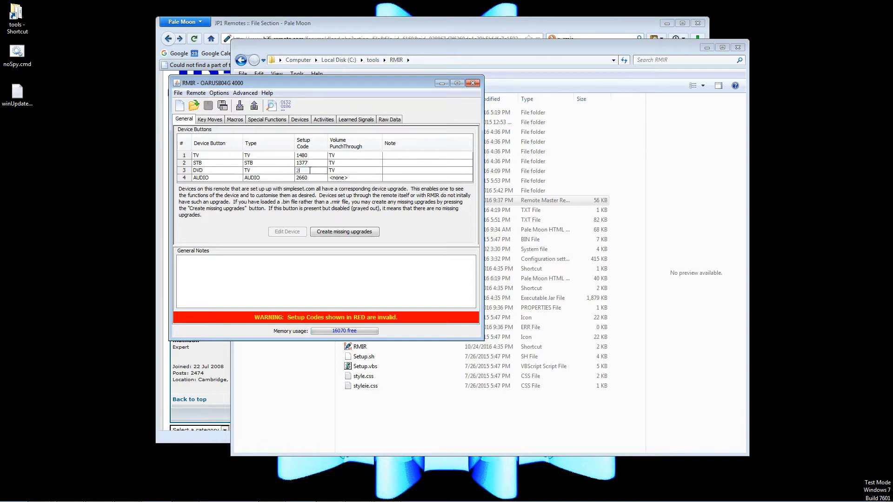
type("051")
key("Return")
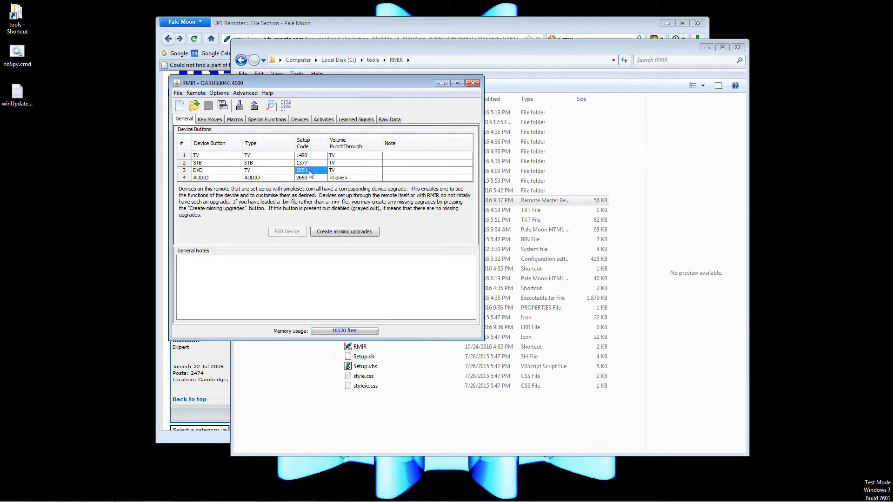
Set the AUDIO device button's setup code to 2138 and upload the configuration to the remote
left_click(307, 179)
double_click(306, 180)
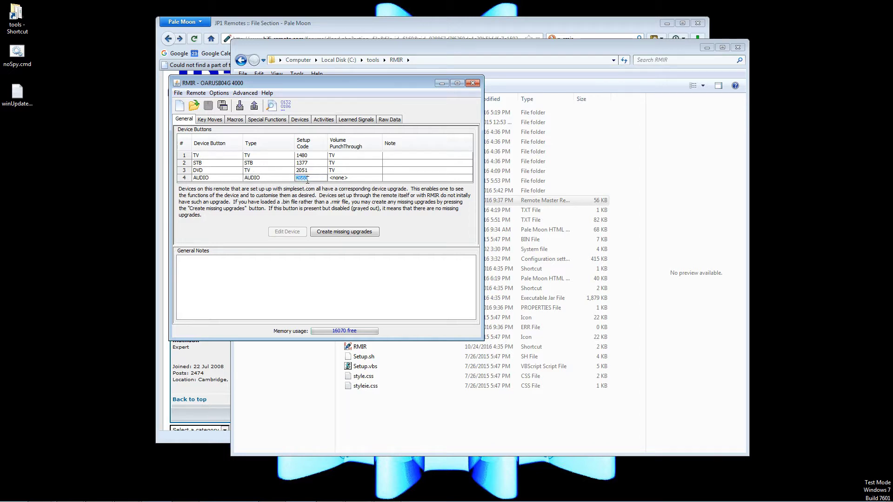
type("2138")
key("Return")
left_click(255, 112)
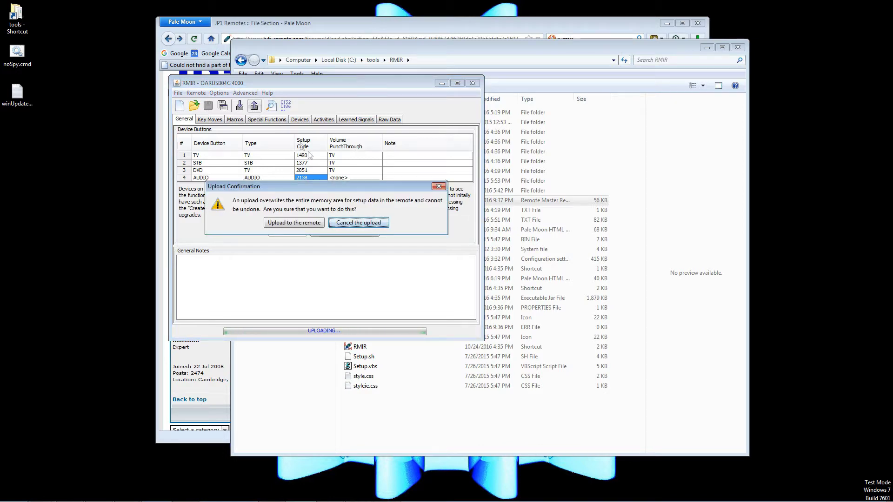
left_click(311, 222)
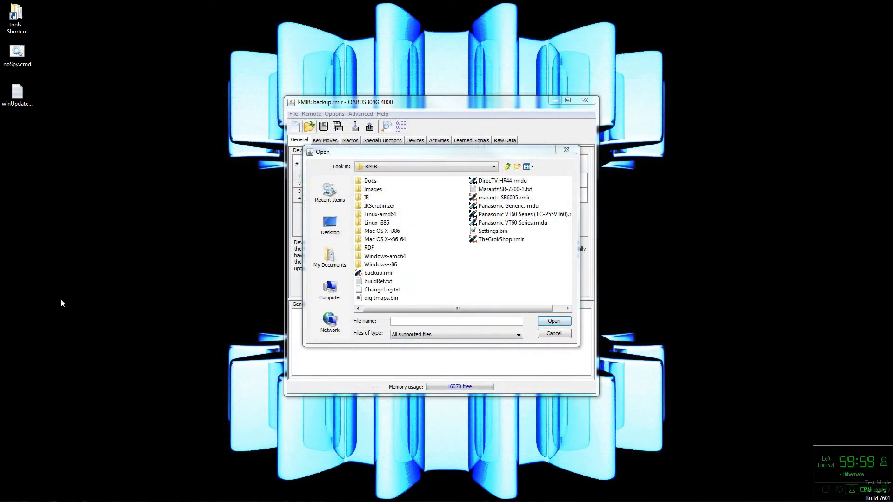
Open backup.rmir and upload its original configuration to the remote
left_click(382, 274)
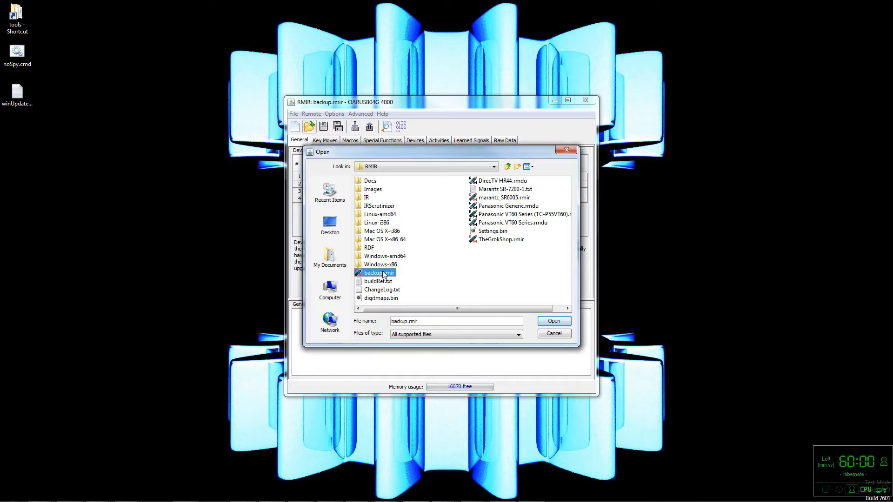
left_click(558, 324)
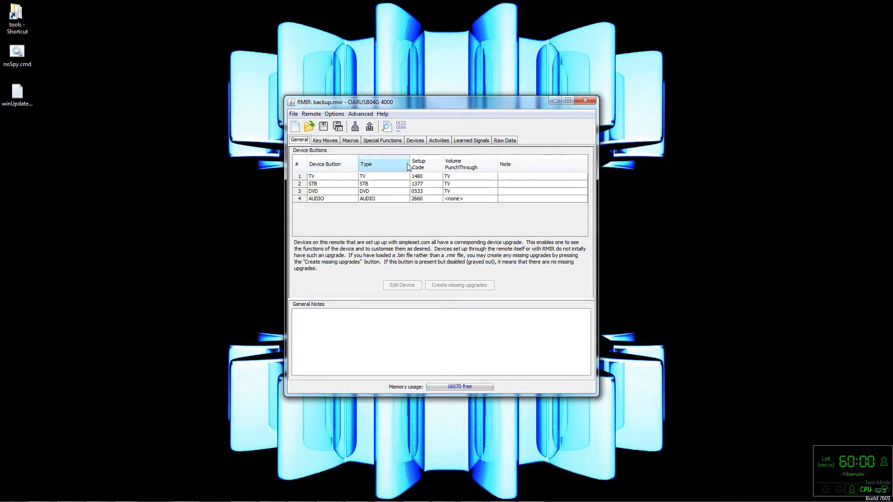
left_click(418, 144)
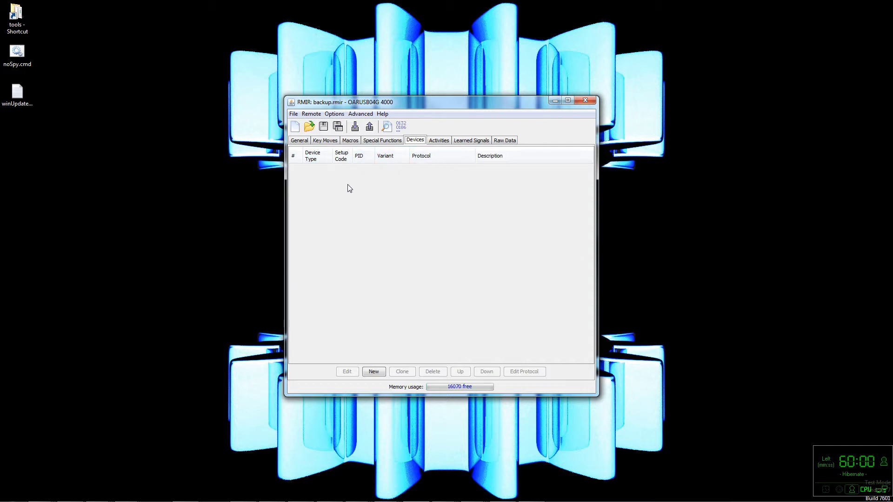
left_click(299, 141)
left_click(370, 128)
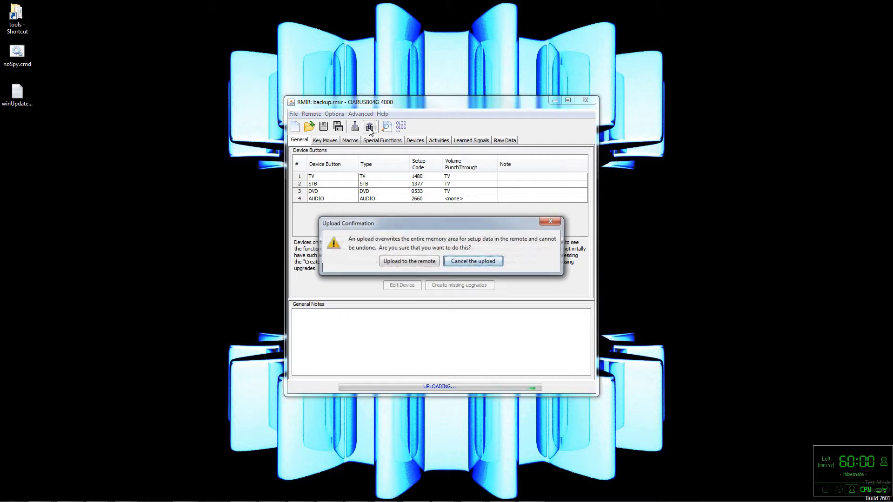
left_click(400, 262)
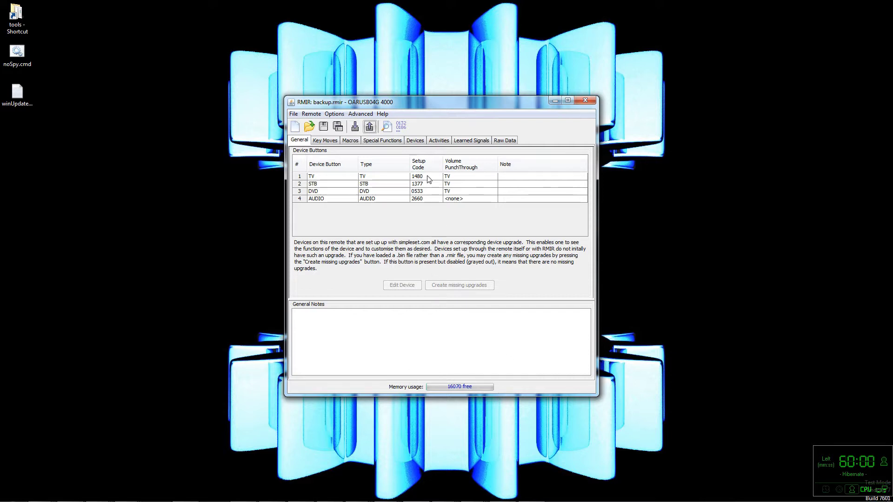
Check the device upgrade list and create the missing upgrades for the remote's device buttons
left_click(415, 141)
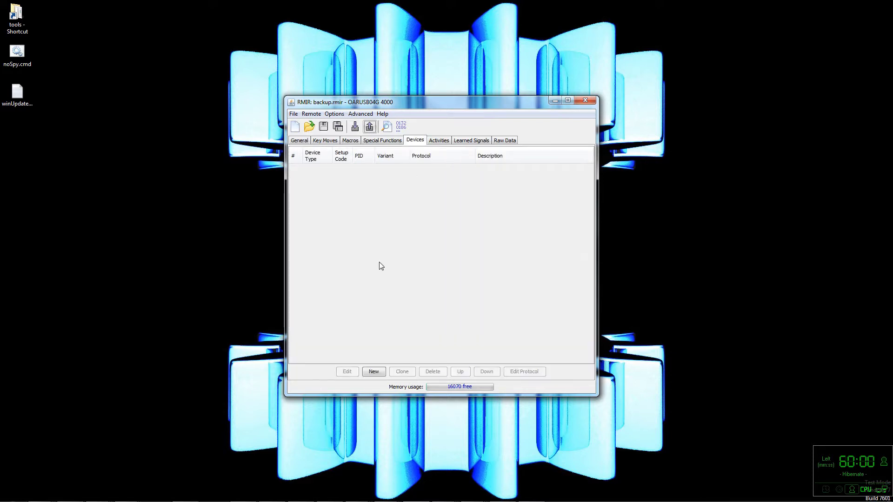
left_click(302, 140)
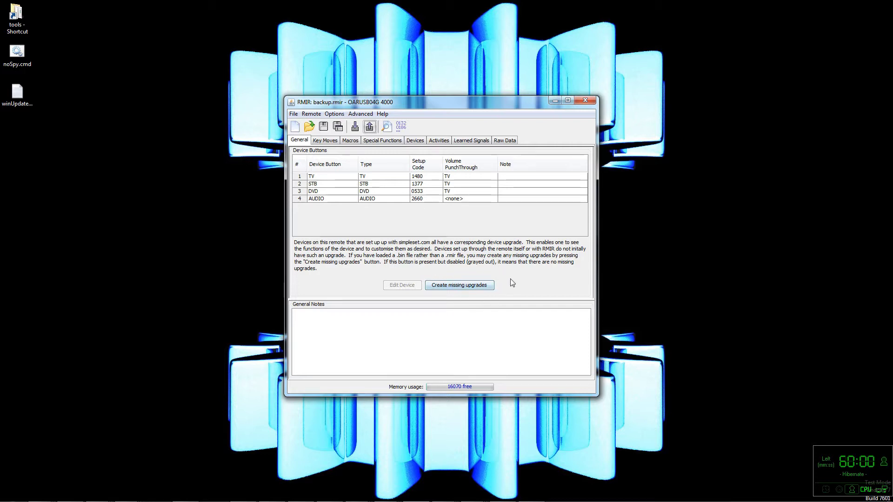
left_click(418, 143)
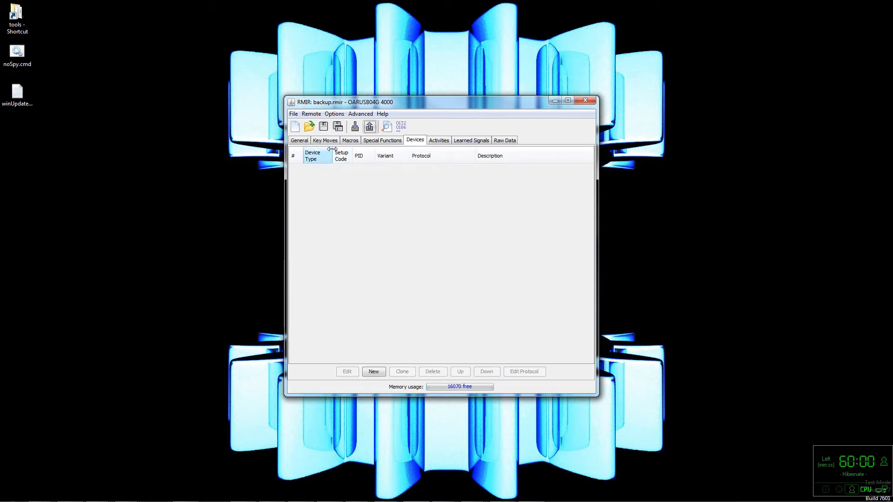
left_click(304, 141)
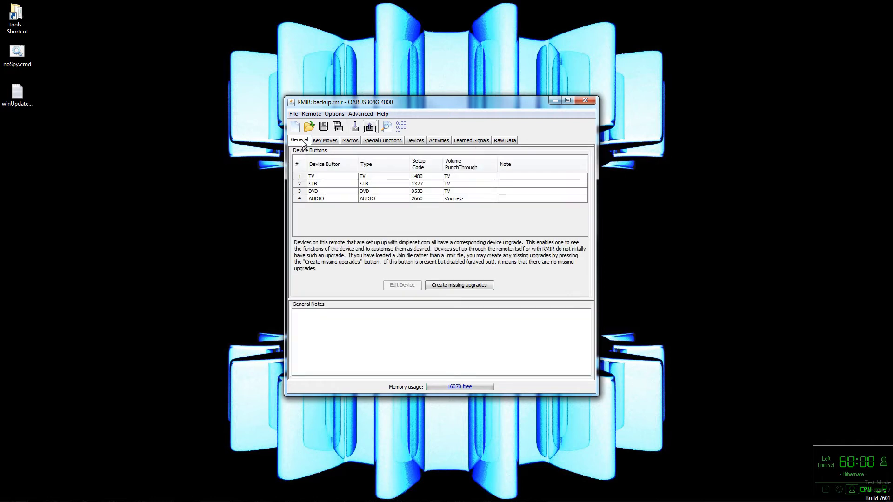
left_click(469, 285)
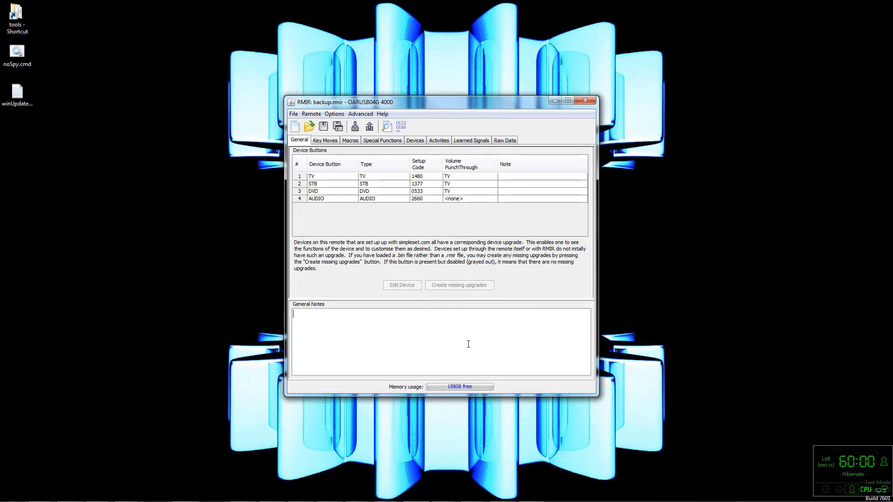
Open the TV device's upgrade for editing, review its layout, button, function and setup pages, and close the editor
left_click(416, 141)
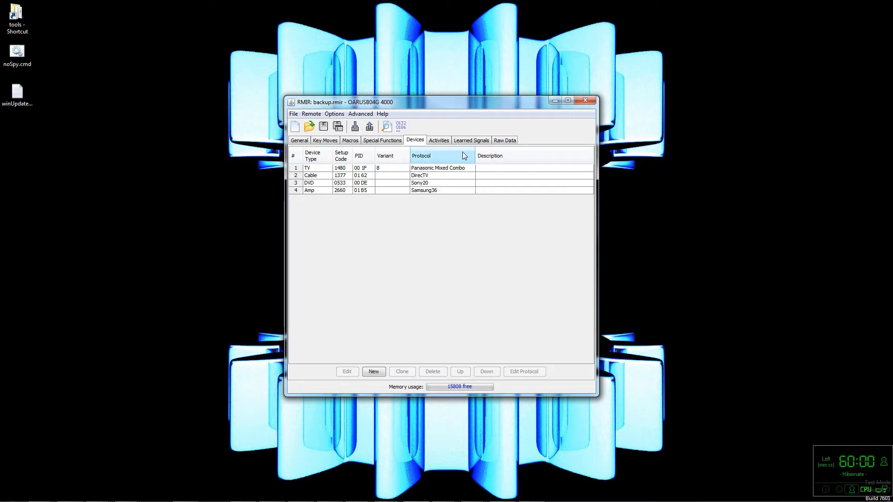
left_click(301, 170)
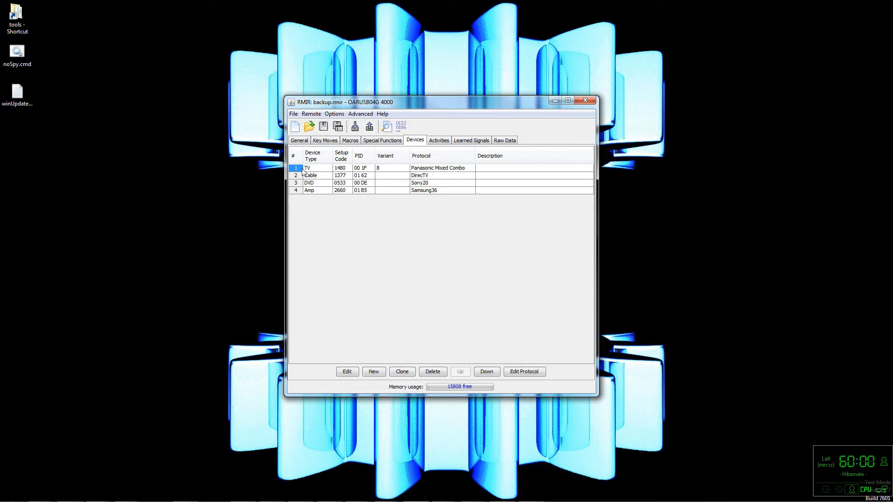
left_click(348, 373)
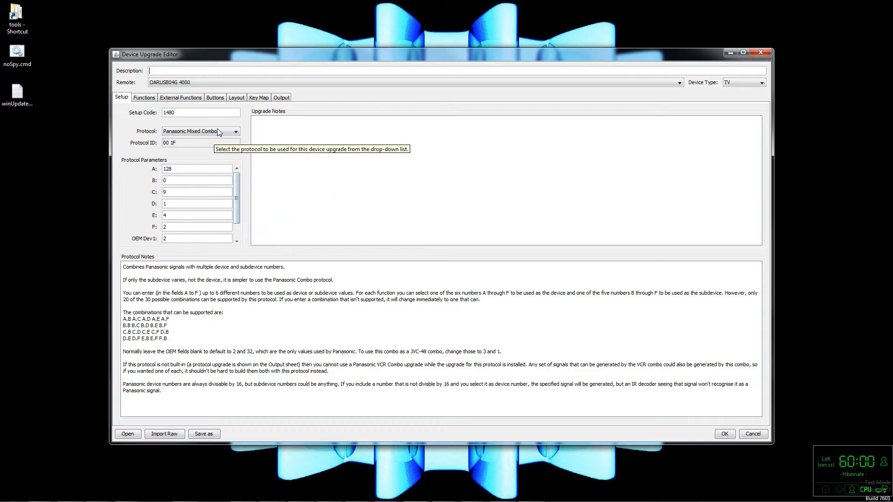
left_click(235, 101)
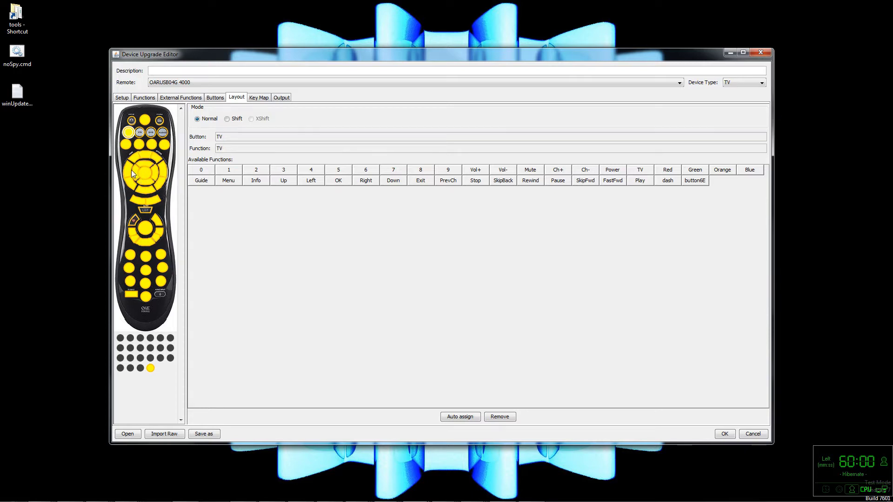
left_click(128, 169)
left_click(146, 175)
left_click(216, 99)
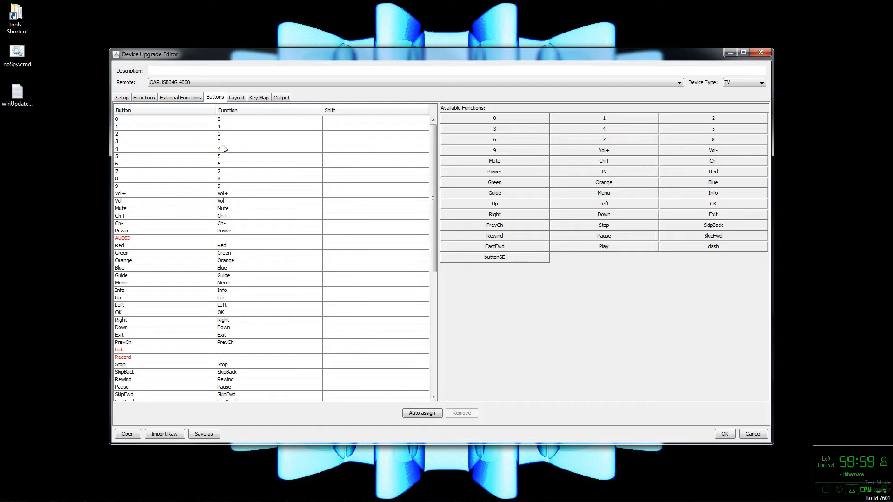
left_click(186, 100)
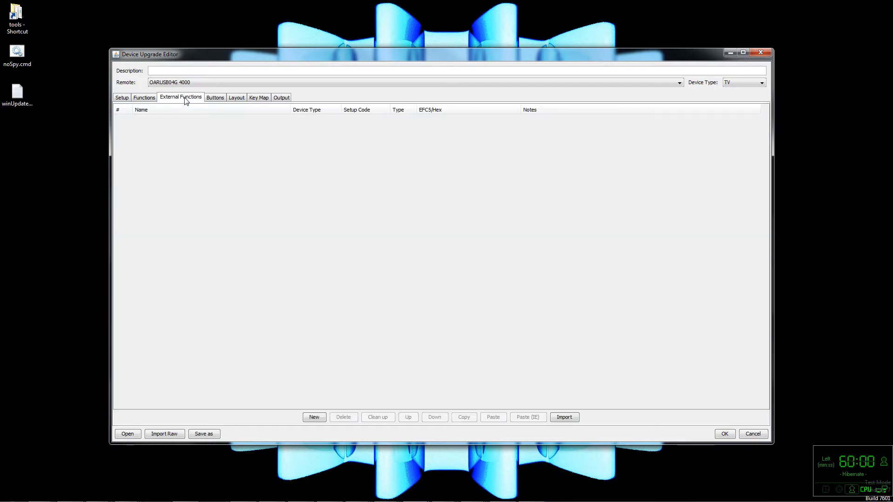
left_click(144, 100)
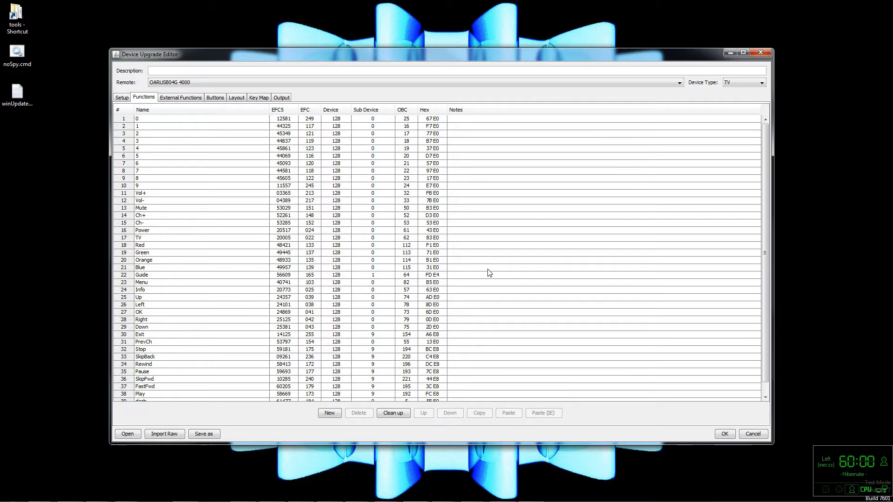
left_click(121, 99)
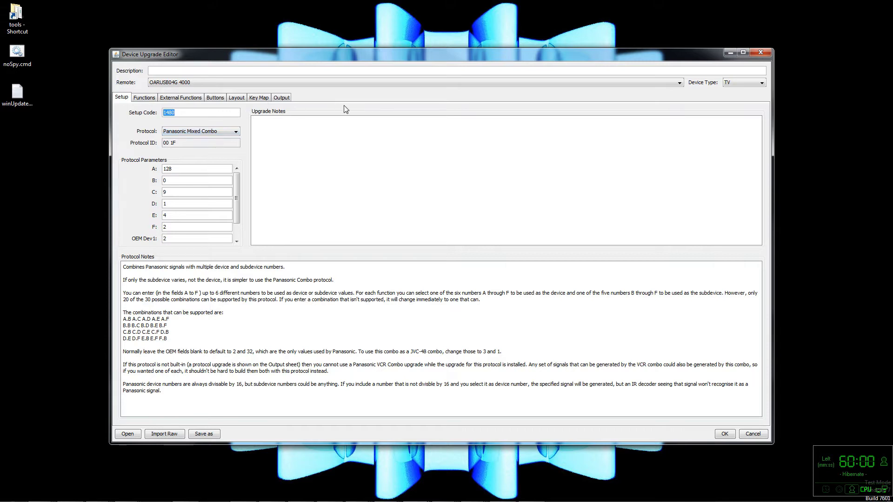
left_click(725, 436)
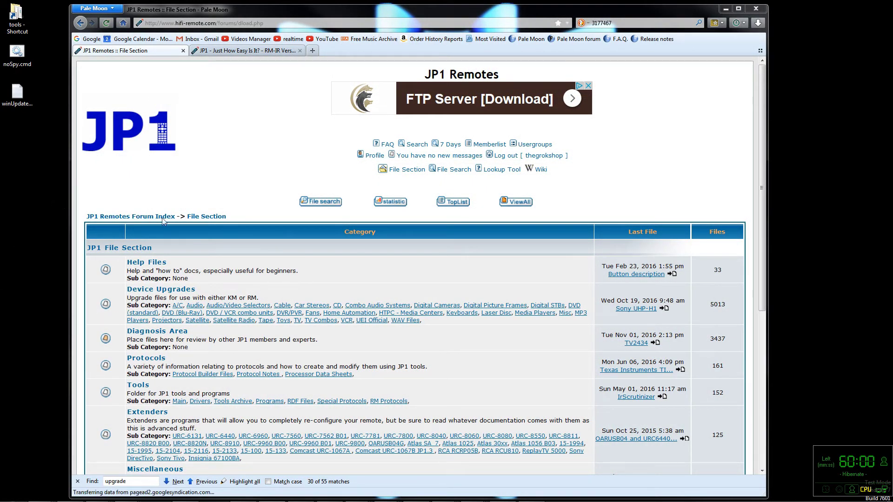
In Pale Moon, open the Satellite category under Device Upgrades in the JP1 Remotes file section
left_click(160, 290)
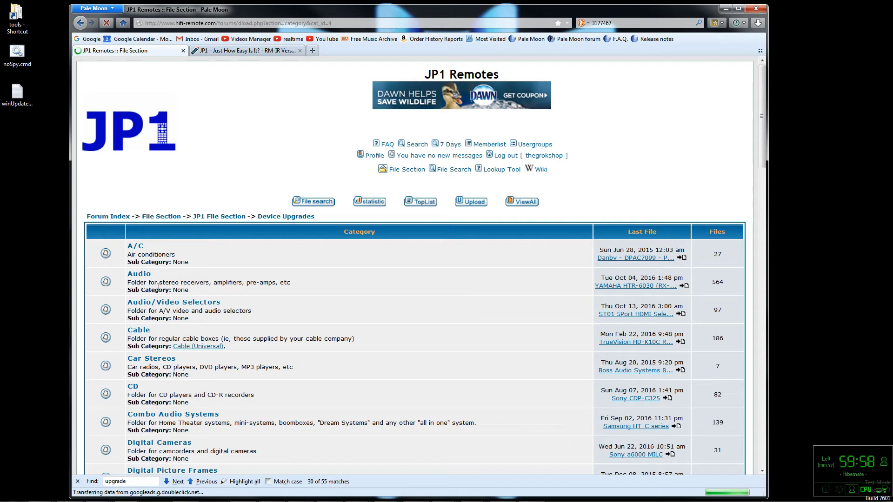
scroll(158, 287, "down", 8)
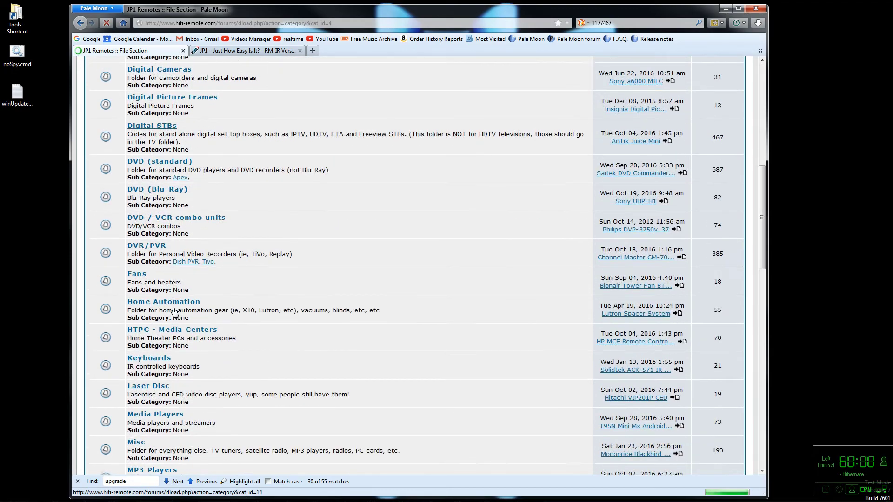
scroll(175, 312, "down", 7)
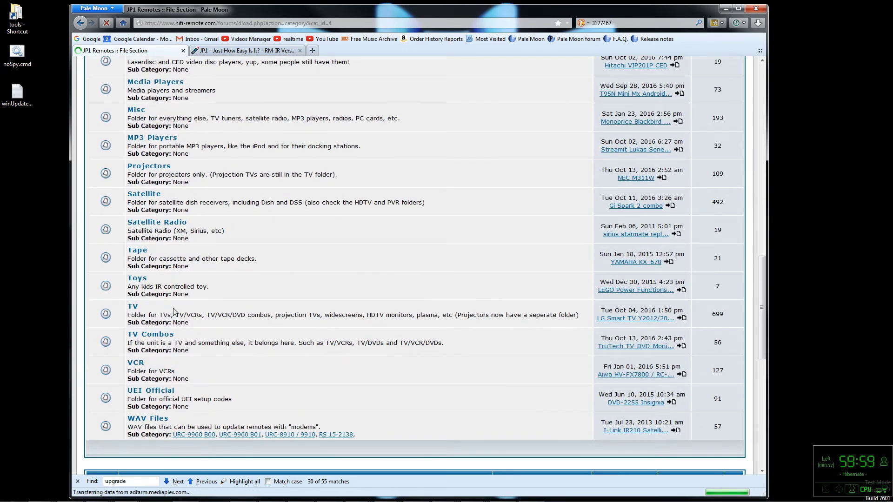
left_click(144, 196)
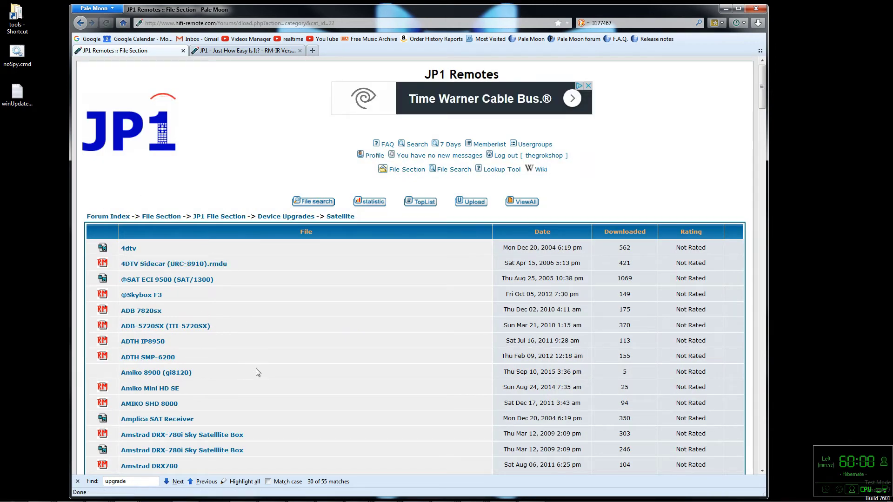
Search the file list for "direct" and download the DirecTV HR-44 upgrade, opening it with the default Java program
key("ctrl+f")
type("di")
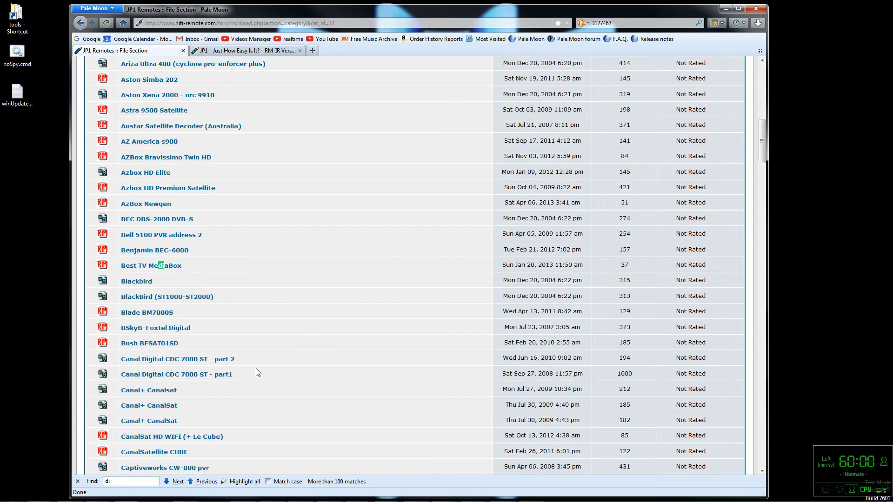
type("rect")
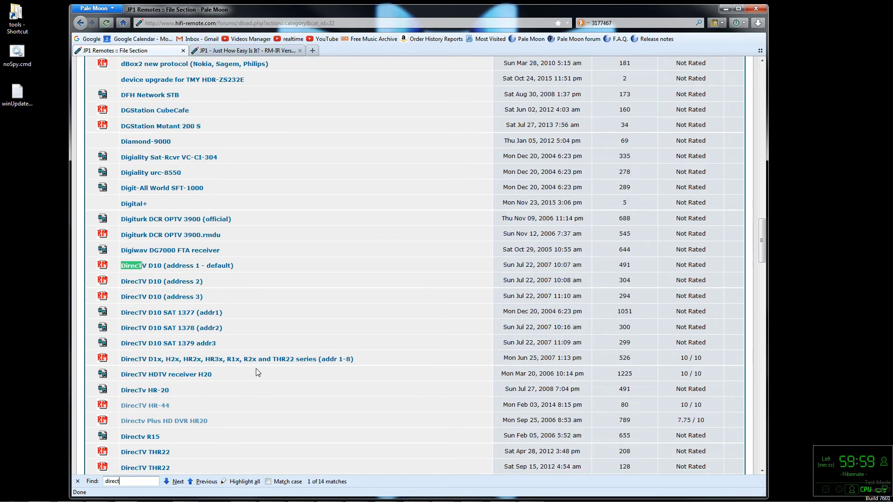
scroll(243, 302, "down", 2)
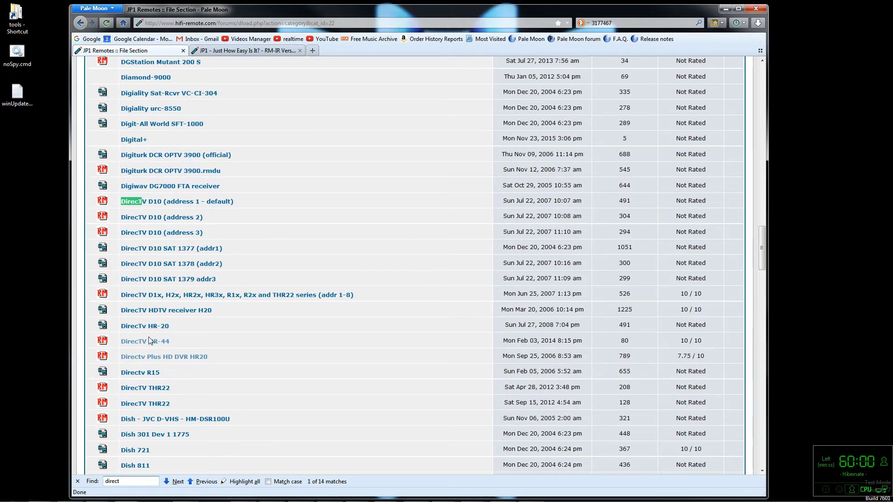
left_click(146, 343)
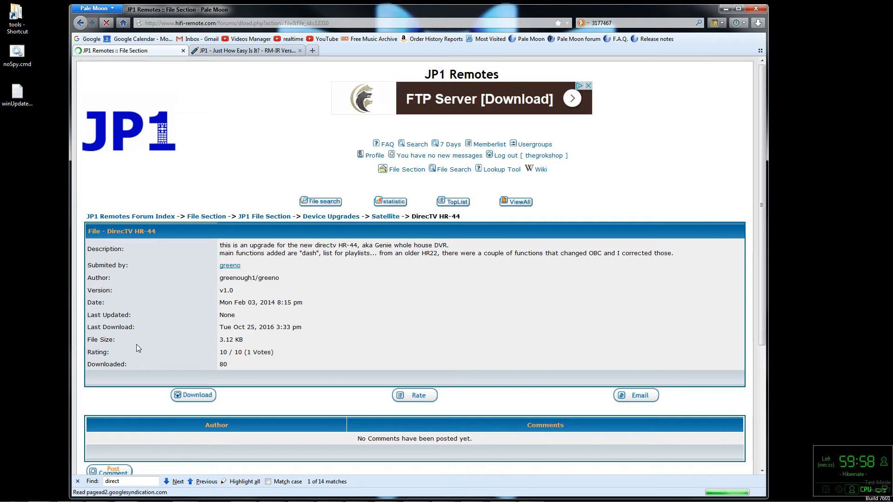
left_click(196, 396)
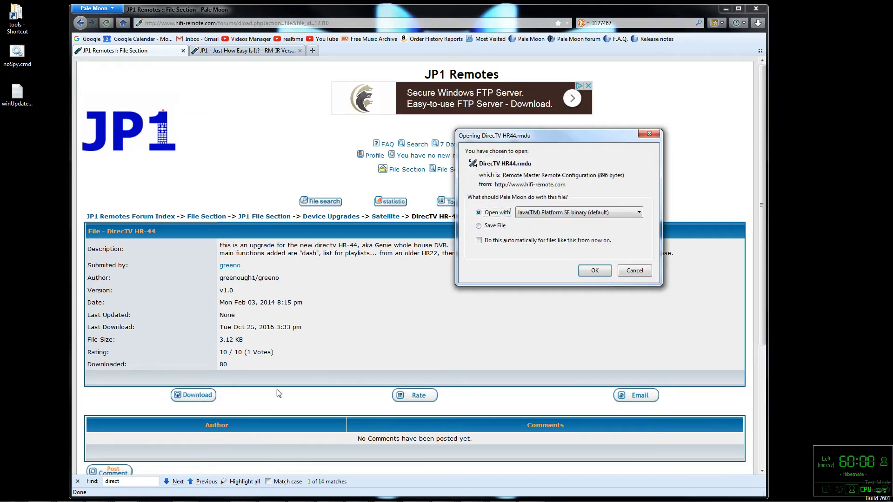
left_click(595, 271)
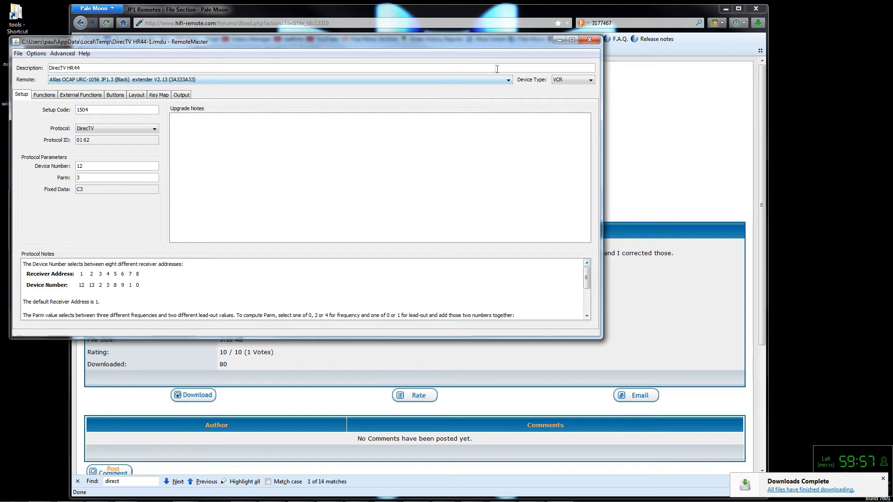
Review the DirecTV HR44 upgrade's functions, external functions, buttons, layout, key map and output in RemoteMaster
left_click_drag(476, 41, 543, 47)
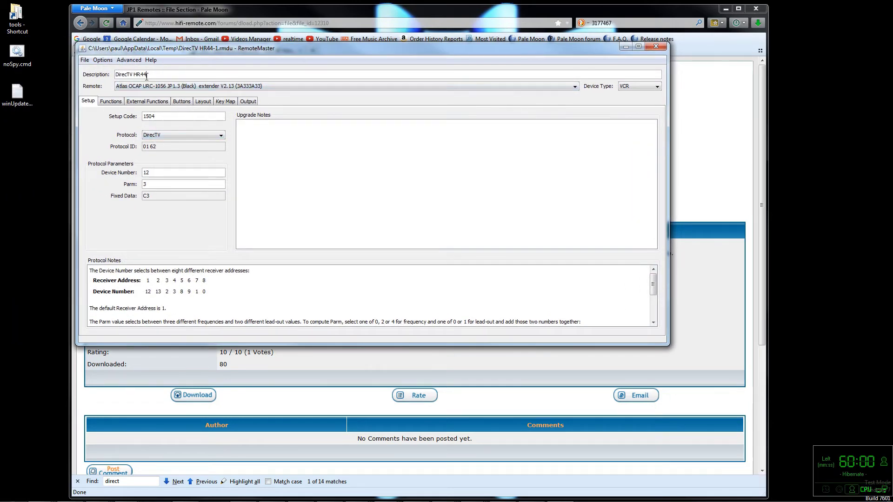
left_click(110, 103)
left_click(146, 103)
left_click(180, 103)
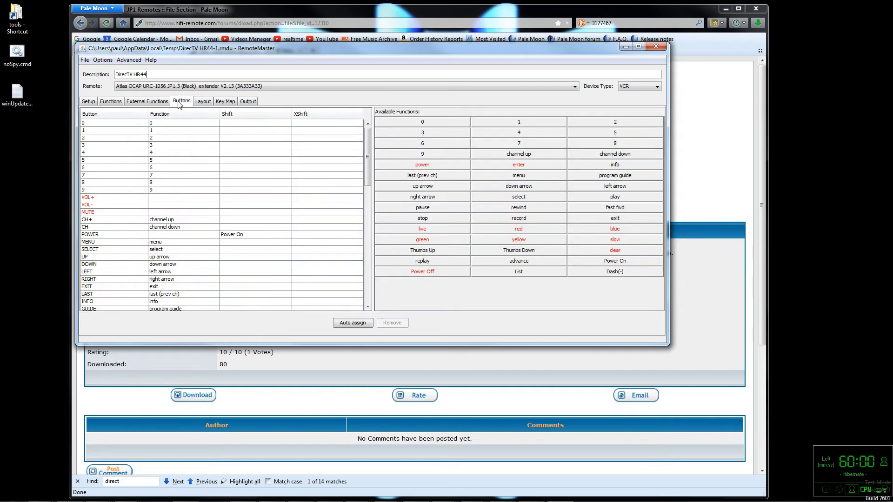
left_click(202, 103)
left_click(225, 102)
left_click(248, 102)
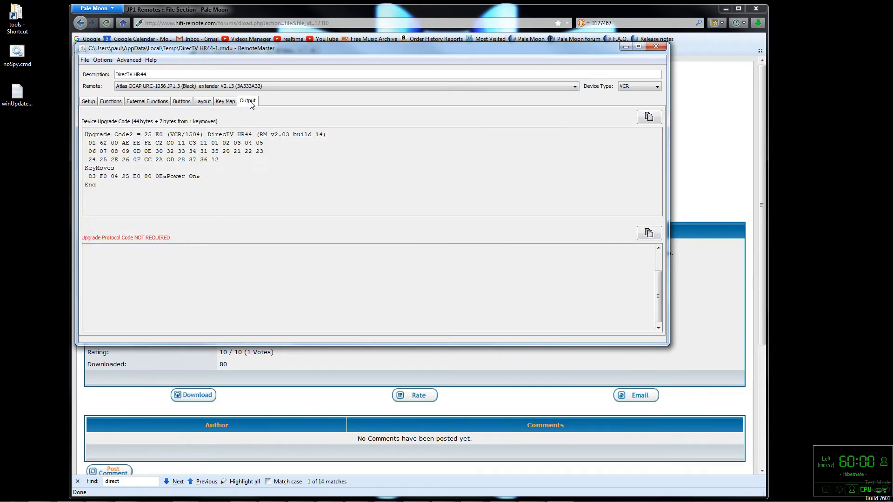
left_click(207, 105)
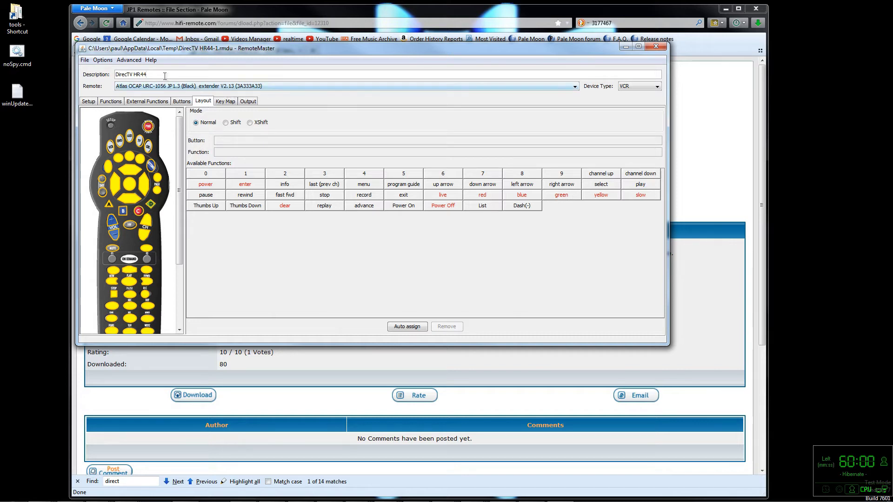
Look through the list of remote models available for the DirecTV HR44 upgrade
left_click(567, 89)
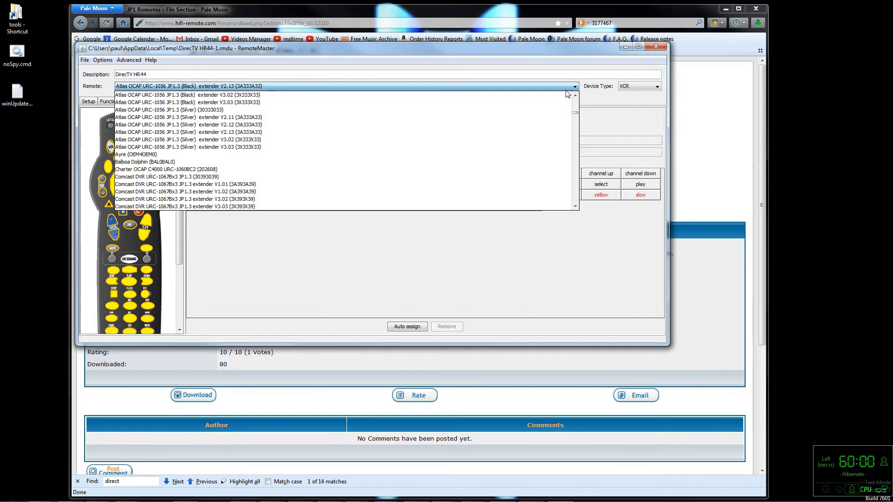
left_click_drag(575, 113, 580, 175)
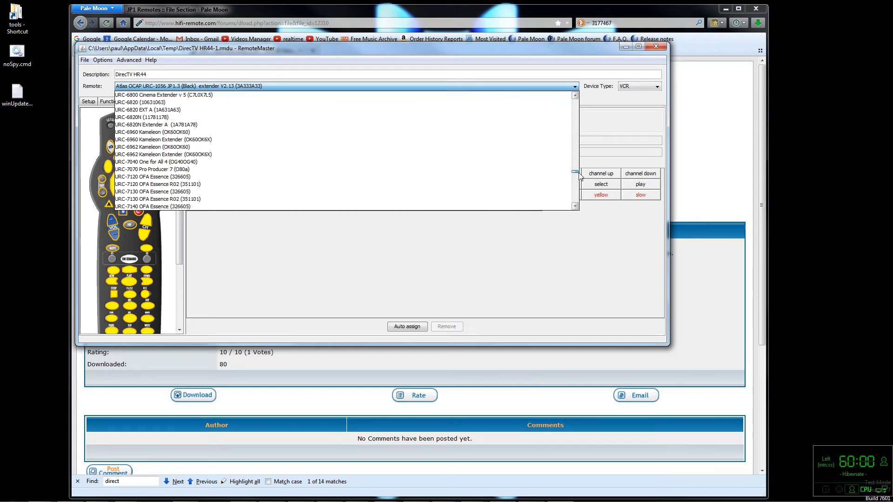
scroll(483, 155, "up", 10)
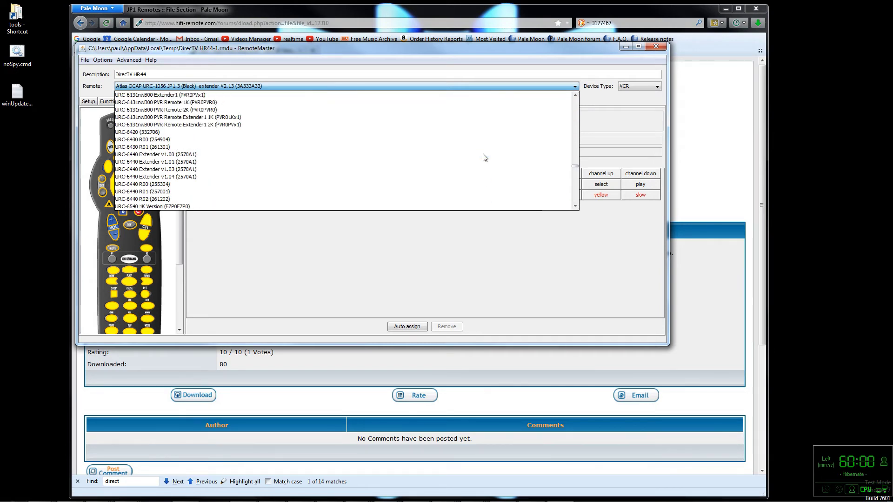
scroll(484, 157, "up", 10)
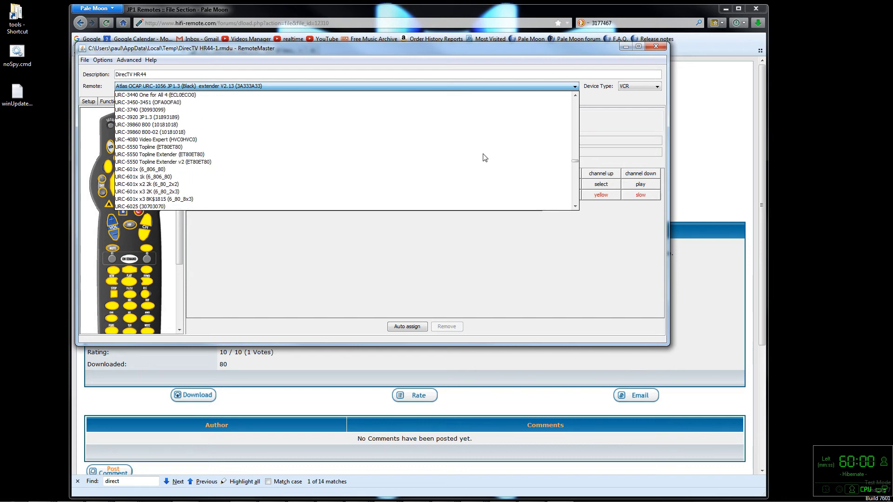
scroll(484, 158, "down", 10)
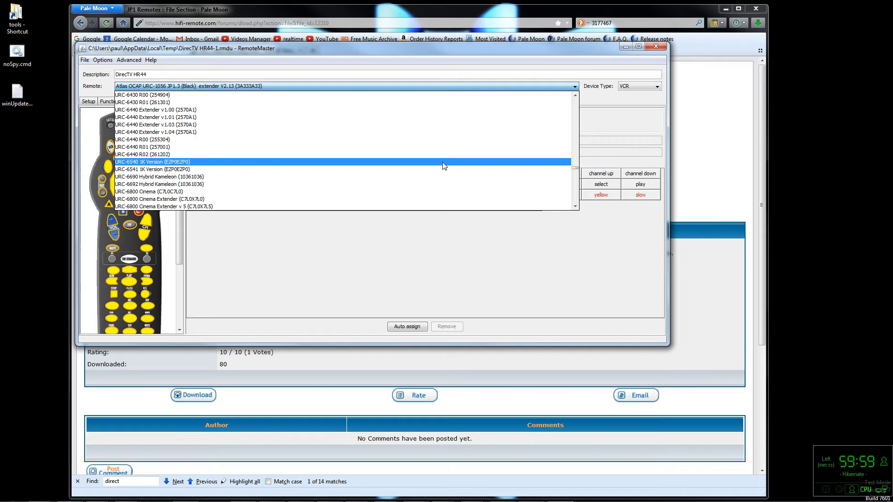
left_click(591, 56)
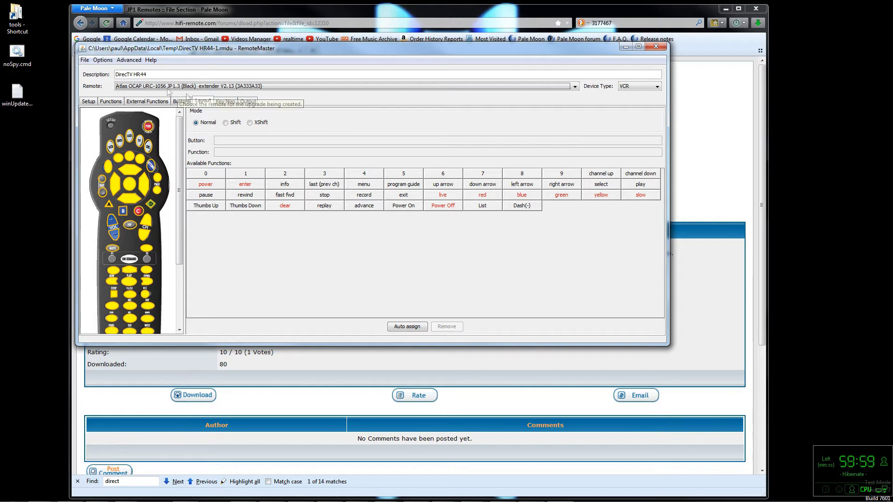
left_click(85, 60)
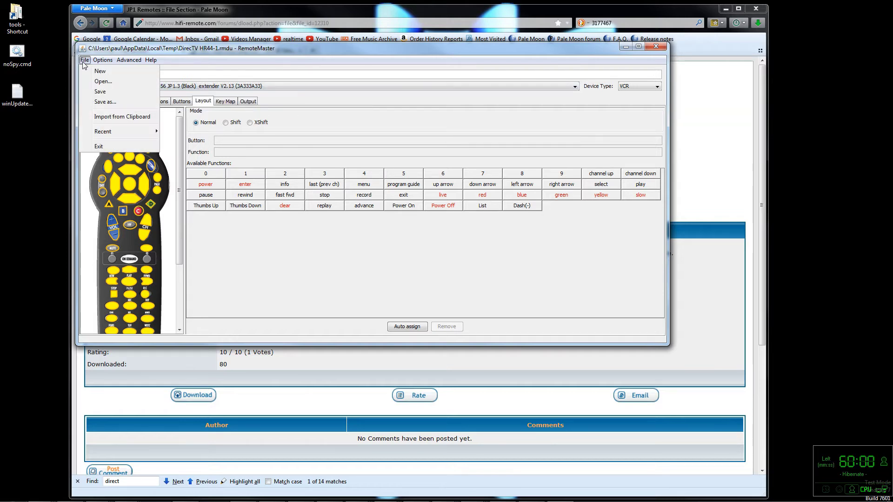
left_click(103, 102)
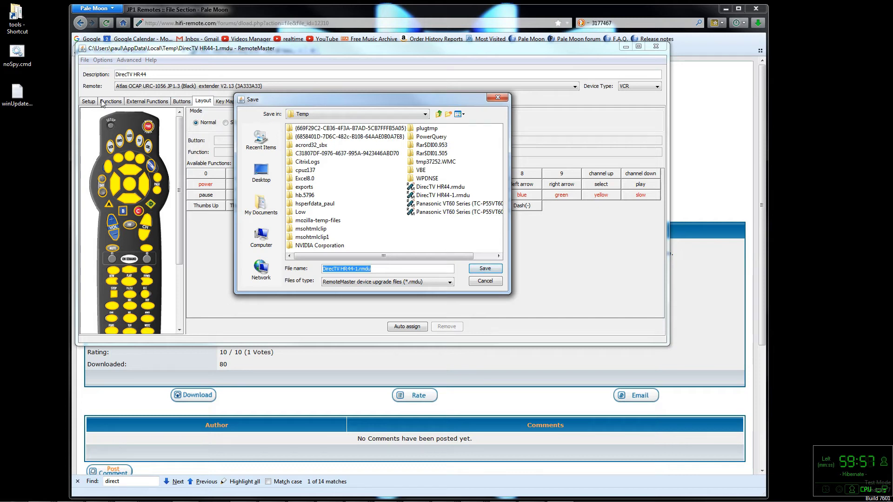
left_click(441, 187)
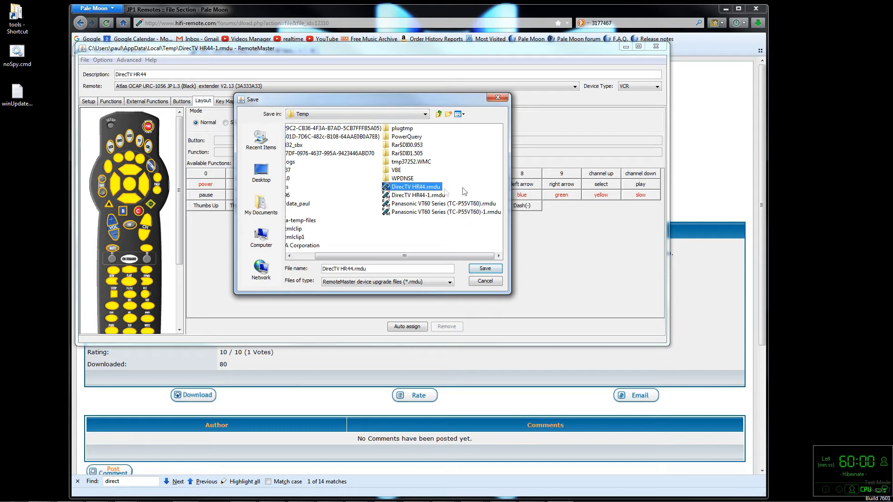
left_click(485, 281)
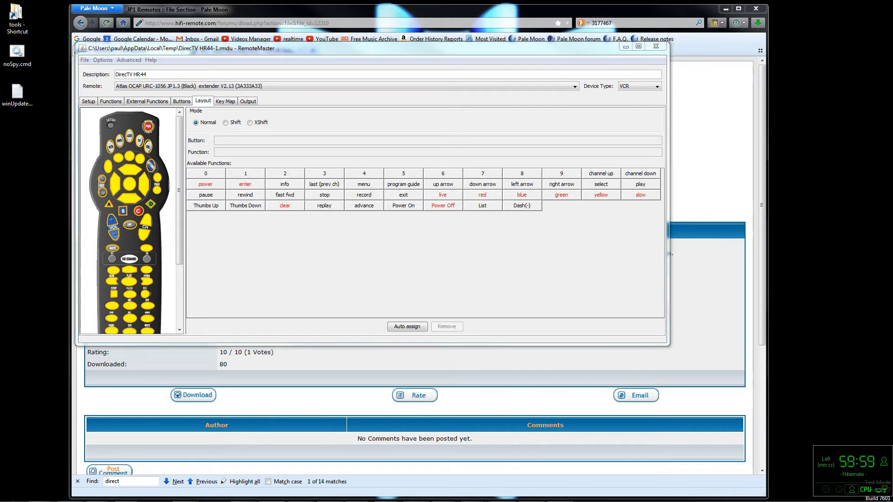
Switch to the RMIR window, create a new device upgrade loaded from DirecTV HR44.rmdu, and dismiss the lost function assignments list
mouse_move(482, 500)
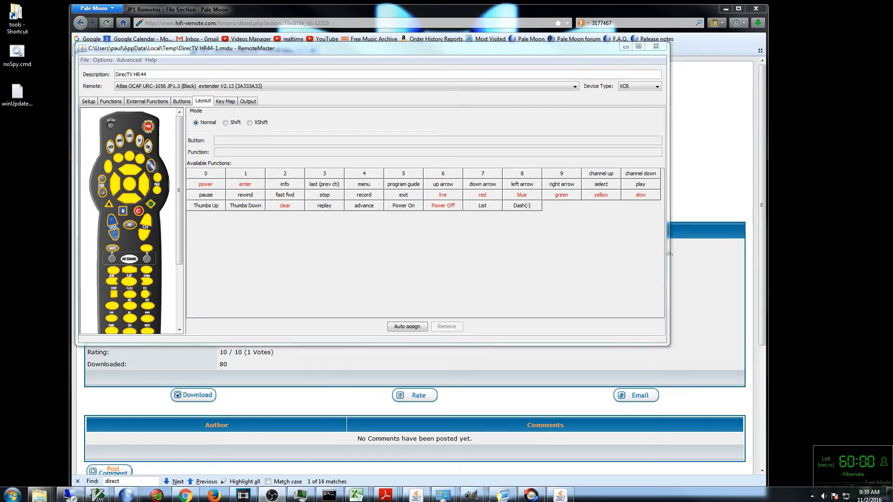
left_click(417, 493)
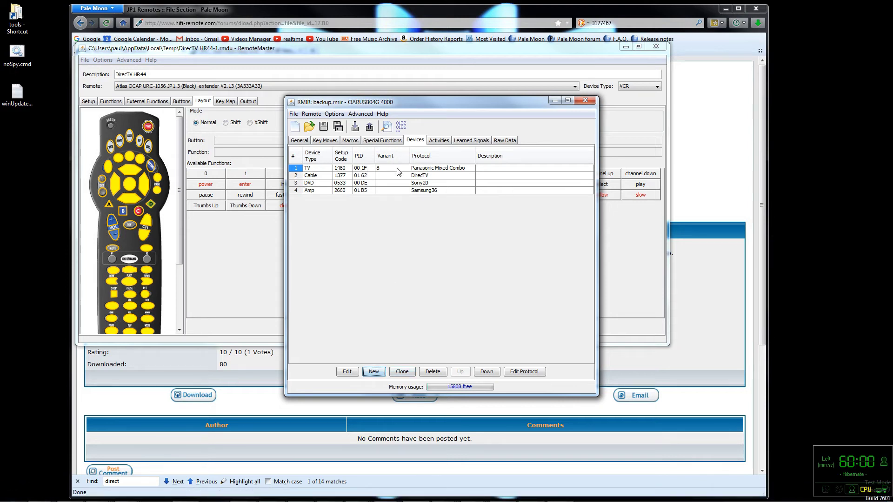
left_click(301, 176)
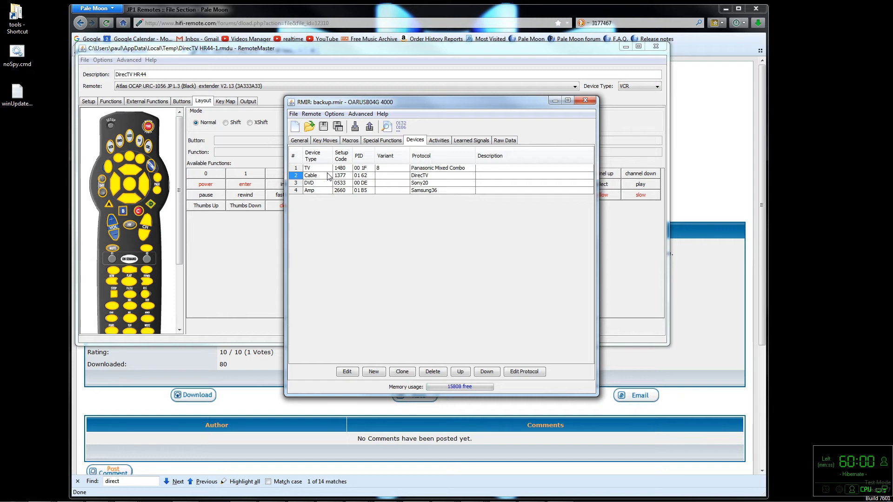
left_click(373, 372)
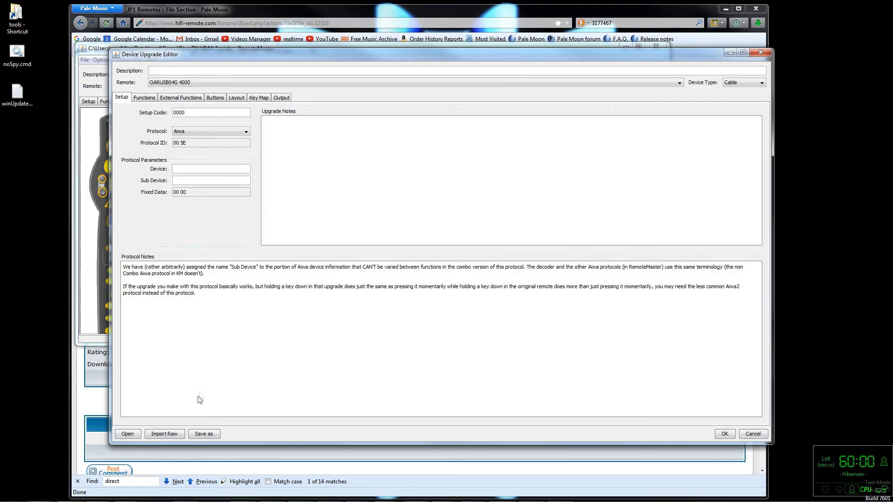
left_click(130, 434)
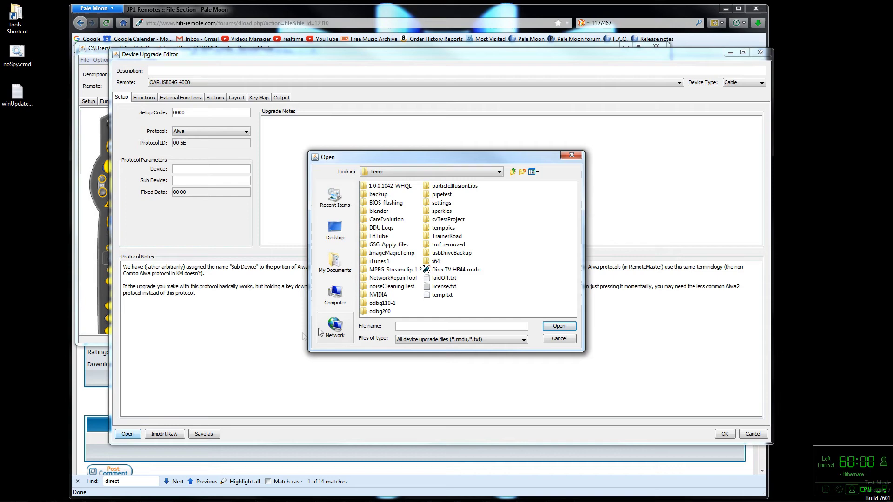
left_click(449, 269)
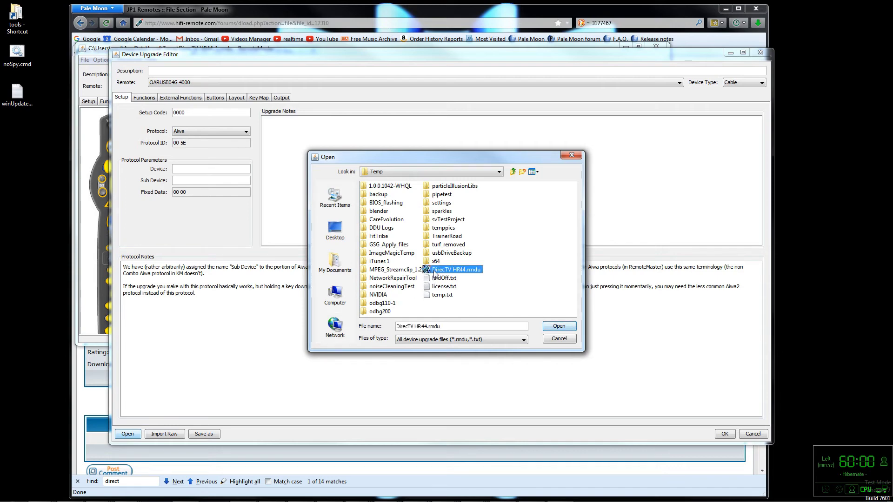
left_click(554, 325)
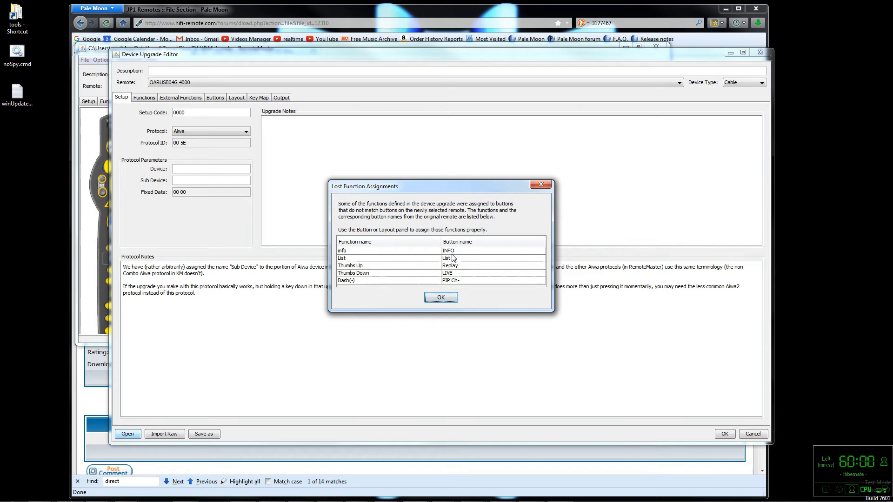
left_click(441, 298)
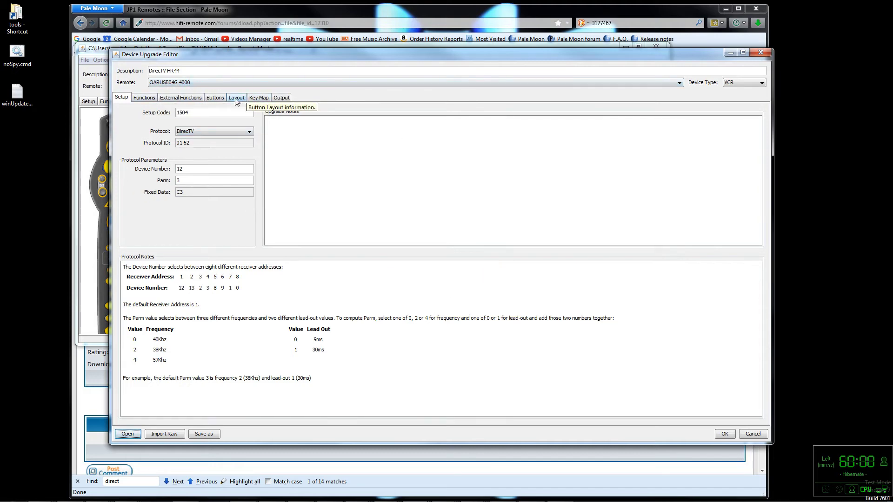
Review the upgrade's button layout, accept the upgrade assigned to the STB device button, and check the STB entry in the general settings
left_click(237, 99)
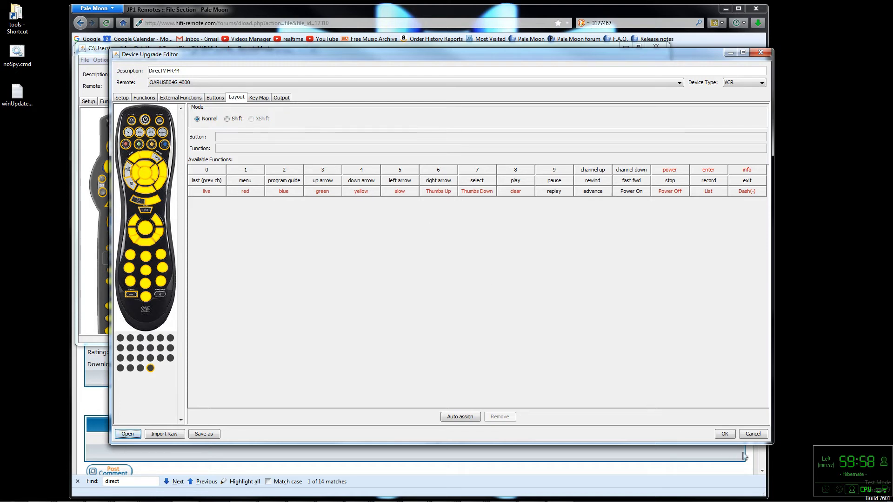
left_click(728, 434)
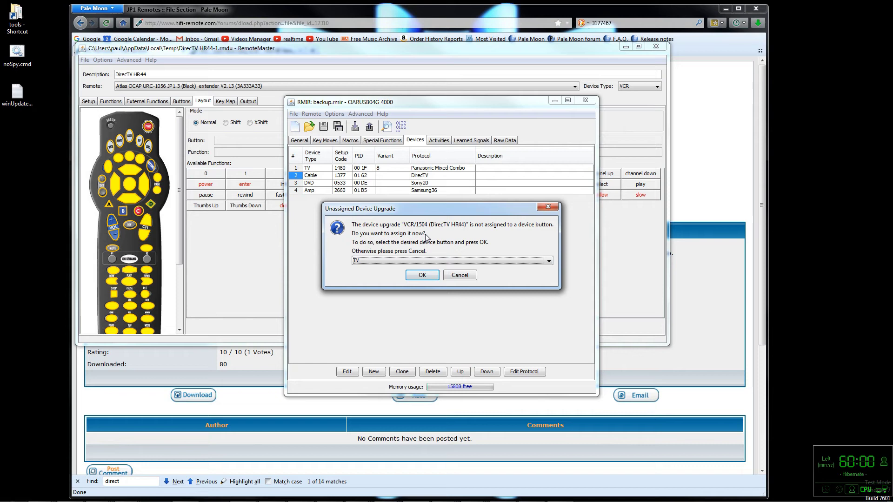
left_click(549, 261)
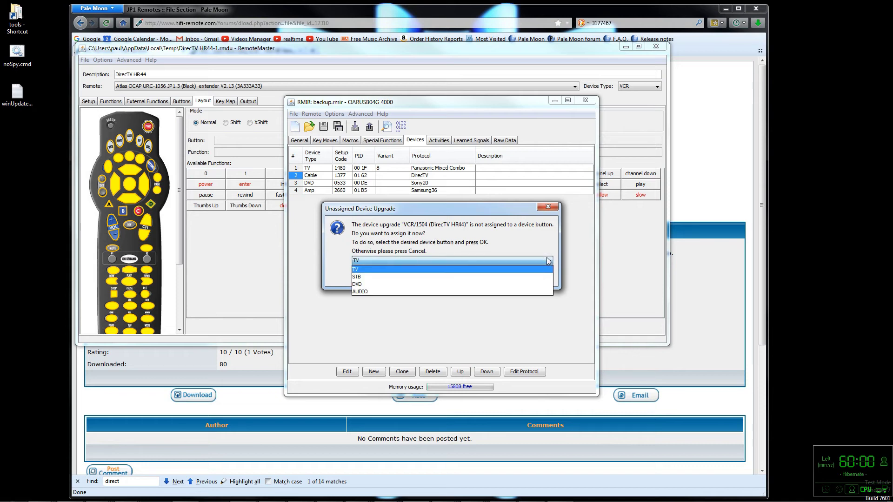
left_click(474, 276)
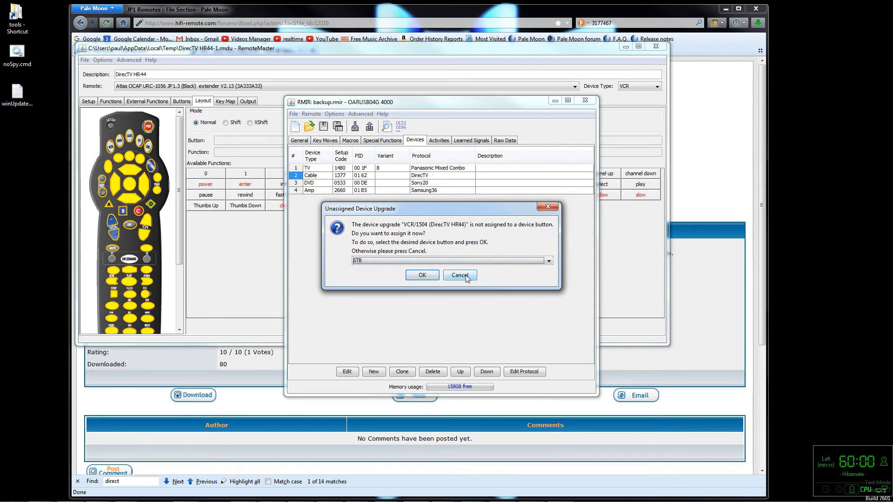
left_click(436, 276)
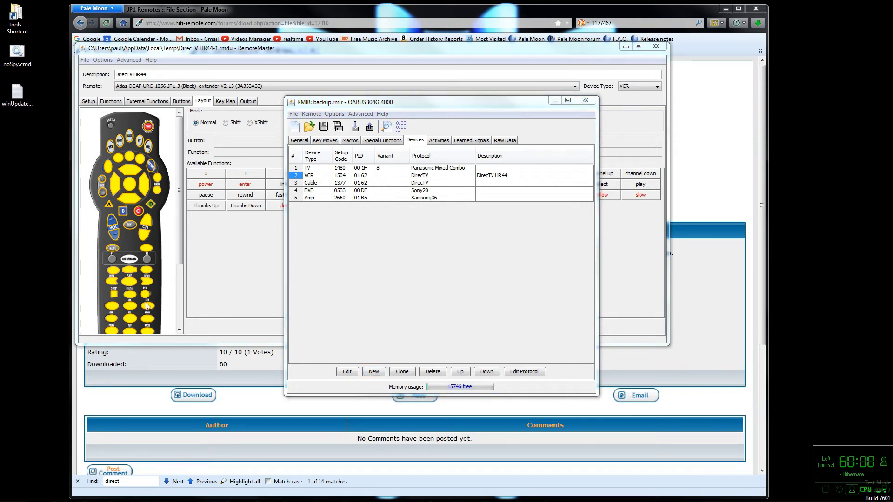
left_click(299, 141)
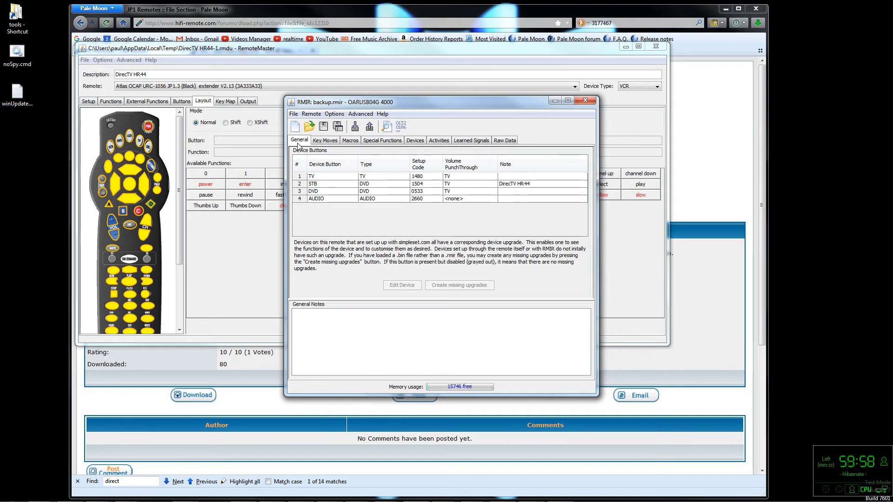
left_click(305, 184)
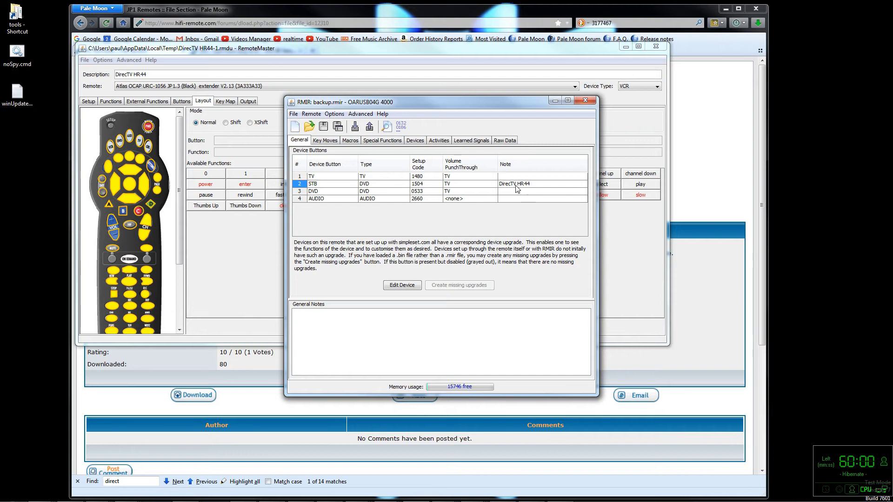
Delete the Cable device upgrade with setup code 1377 from the remote's device list
left_click(412, 142)
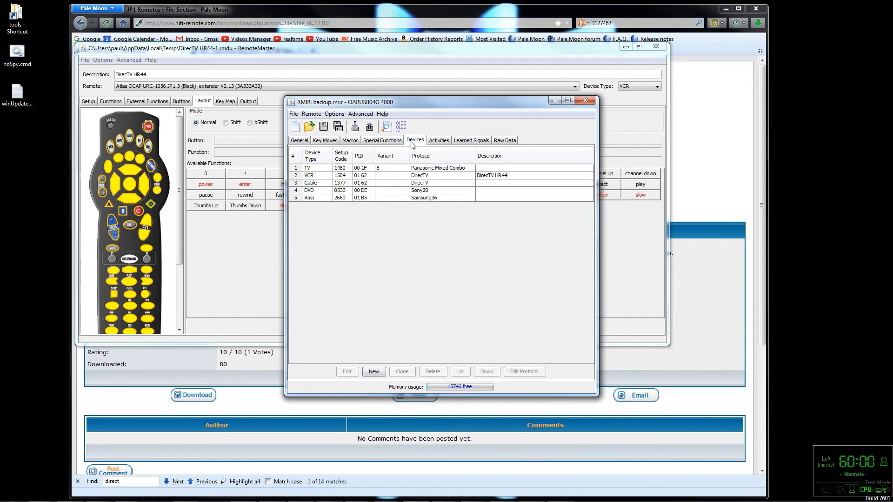
left_click(296, 185)
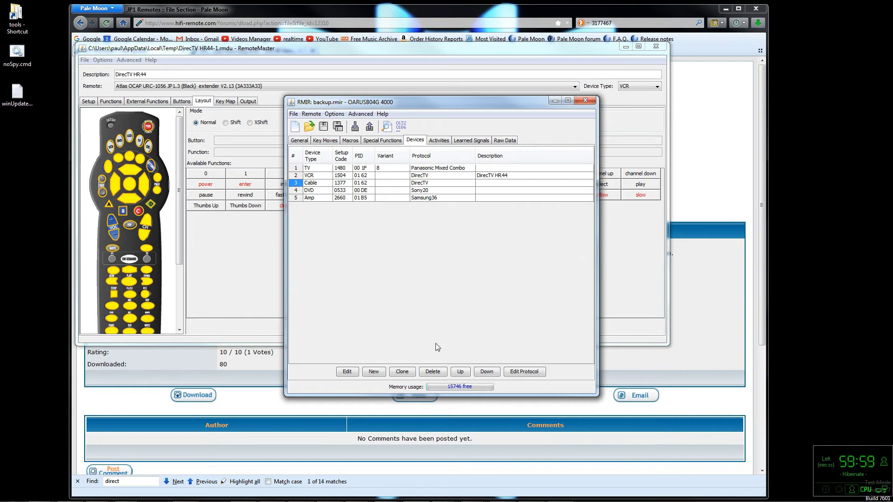
left_click(432, 372)
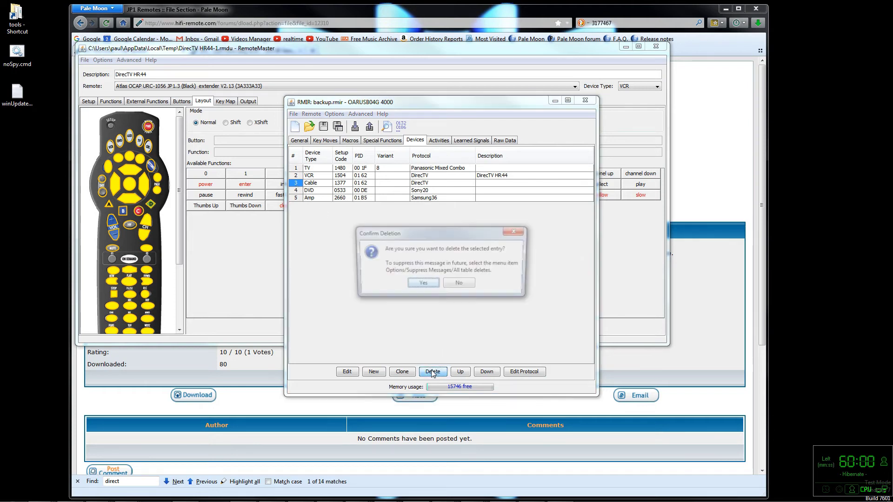
left_click(427, 284)
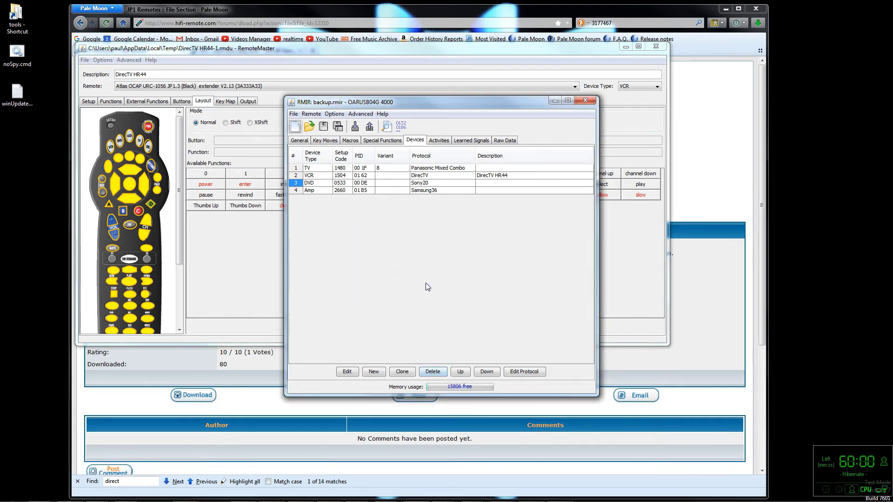
Set the DirecTV HR44 upgrade's device type to SAT and upload the configuration to the remote
left_click(301, 178)
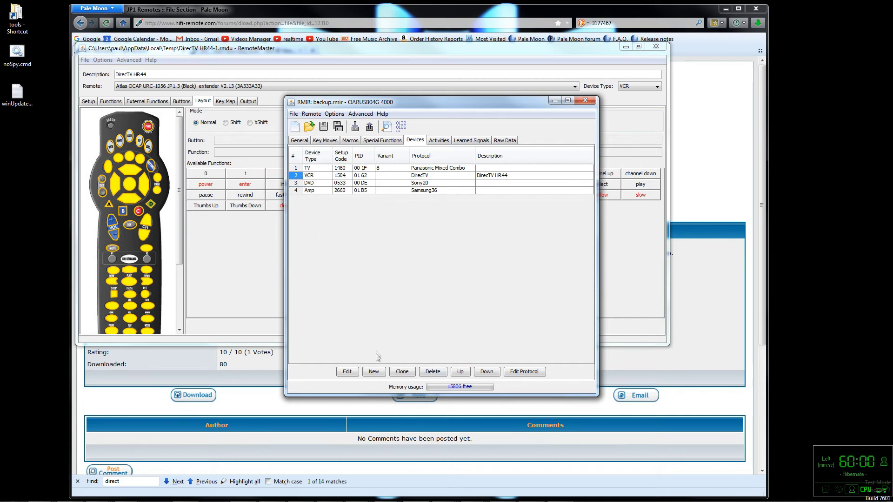
left_click(354, 375)
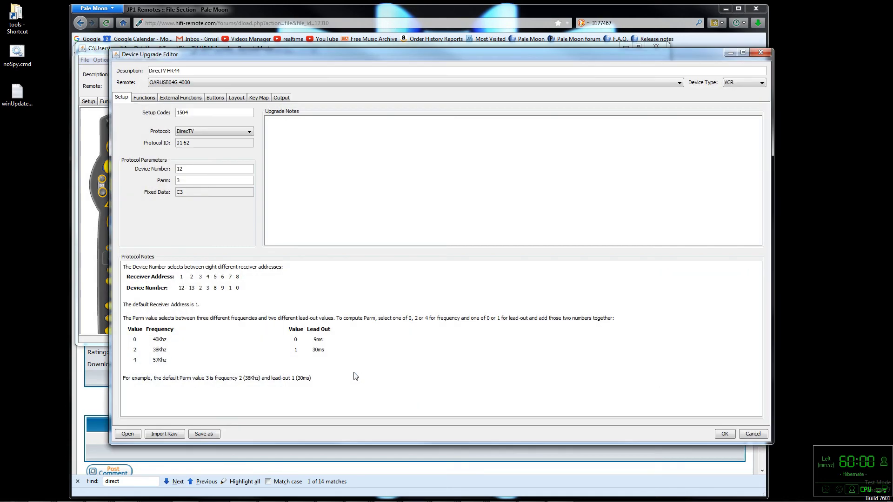
left_click(743, 84)
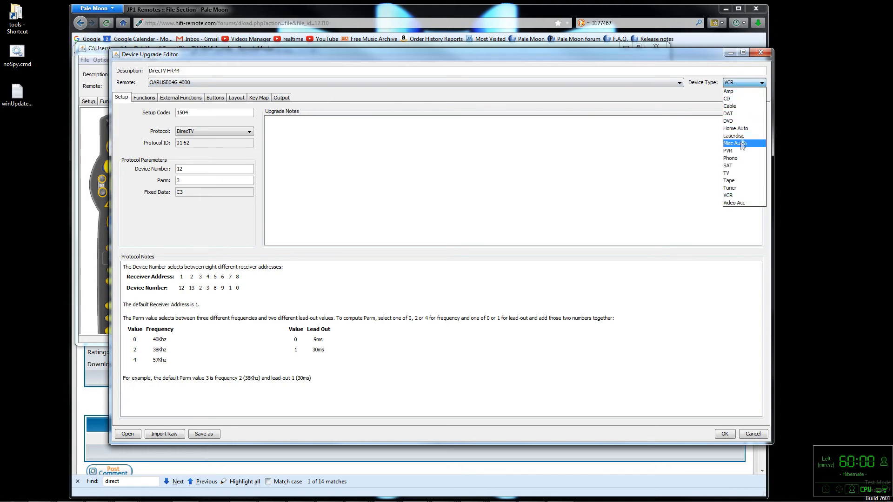
left_click(736, 165)
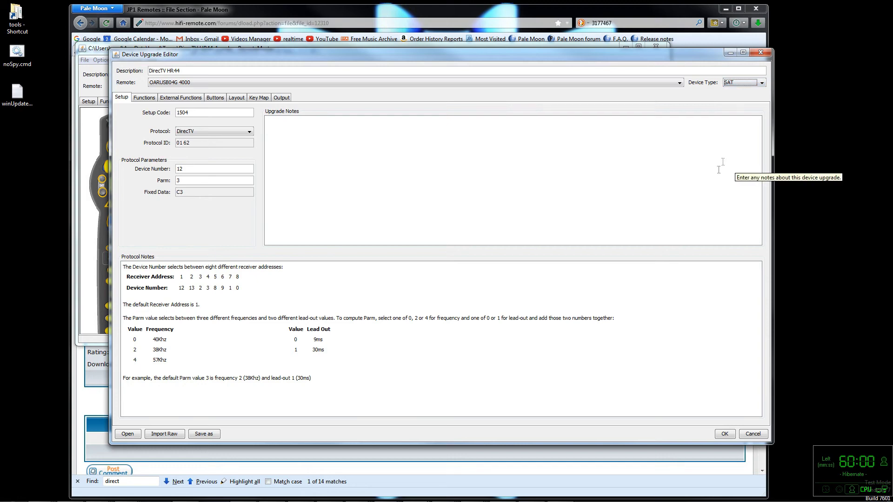
left_click(722, 434)
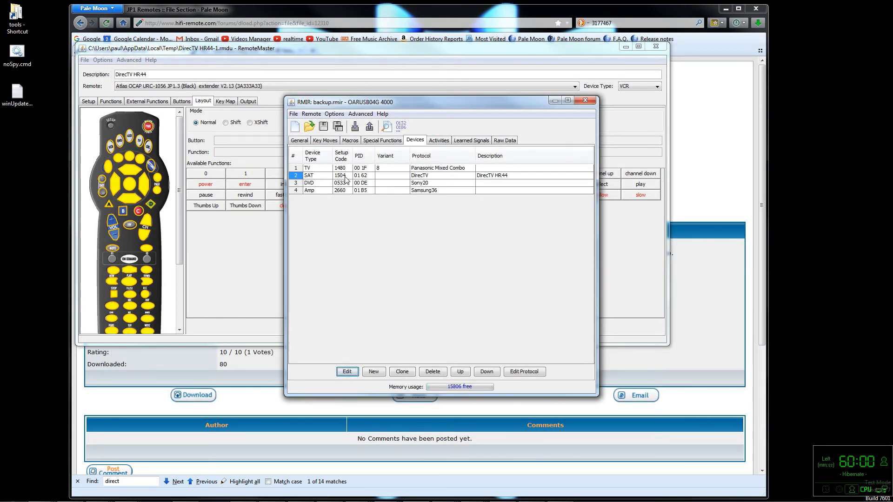
left_click(369, 127)
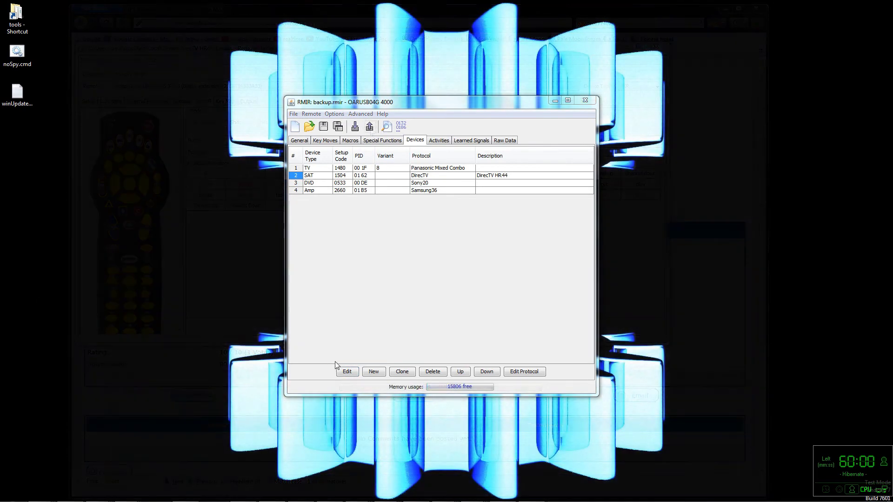
Open the DirecTV HR44 upgrade's button layout and assign the info function to the remote's Info button
left_click(347, 371)
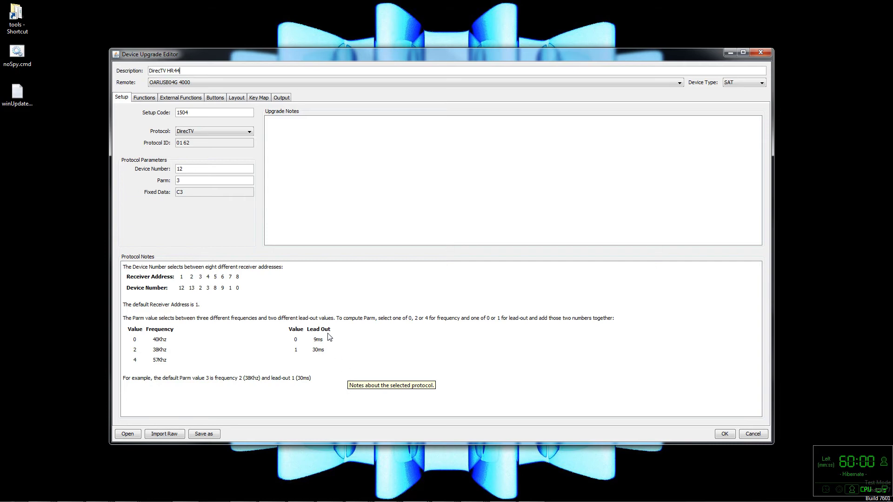
left_click(240, 97)
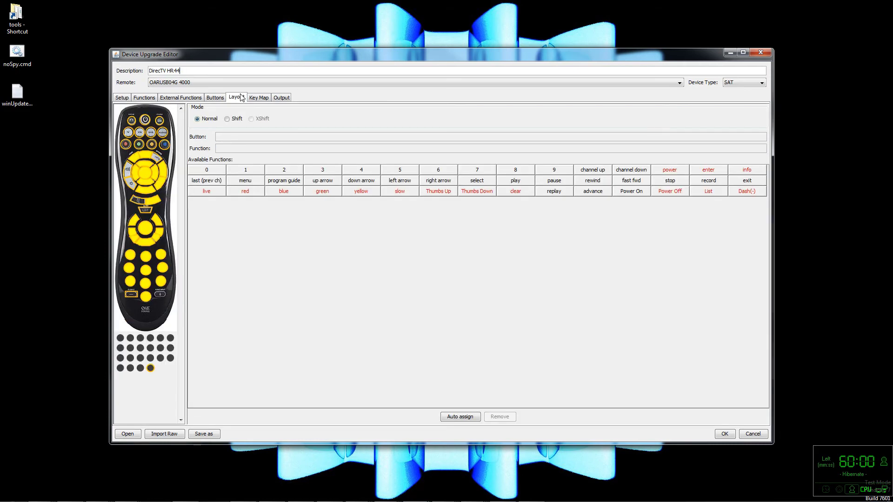
right_click(159, 160)
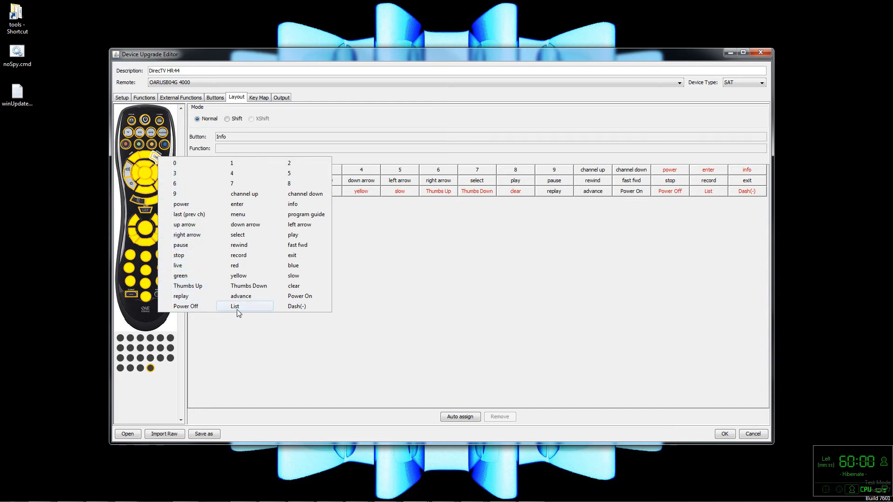
left_click(300, 204)
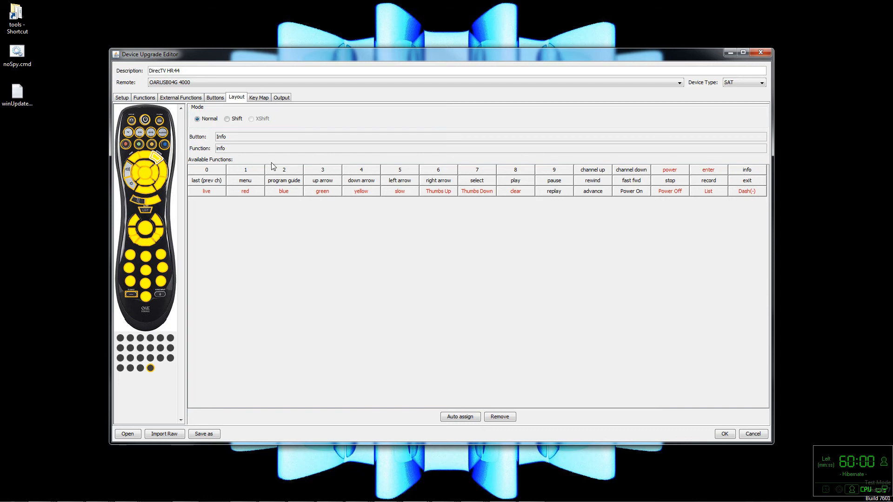
Check the OK button's function, then assign power to the Power button and List to the List button
left_click(146, 173)
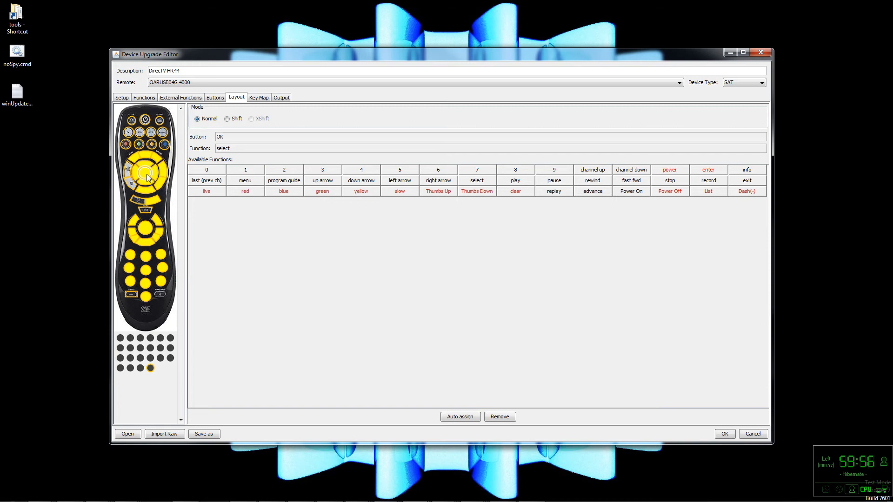
left_click(145, 120)
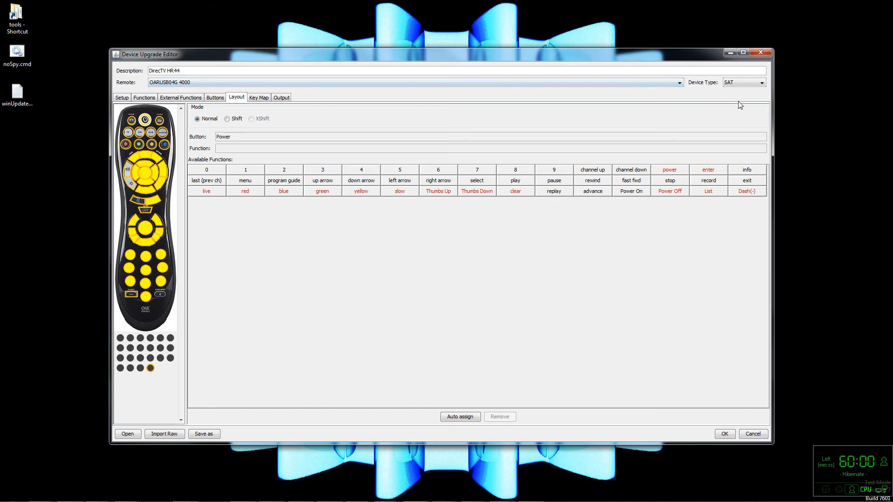
left_click(675, 169)
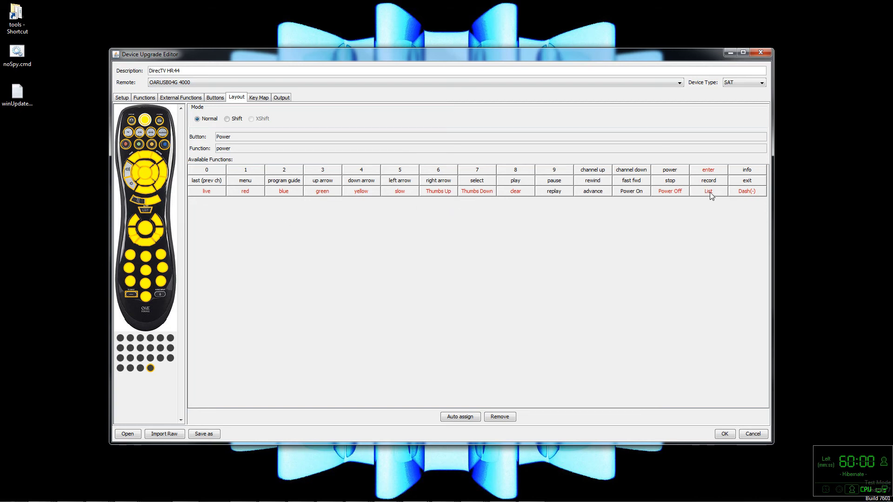
left_click(145, 211)
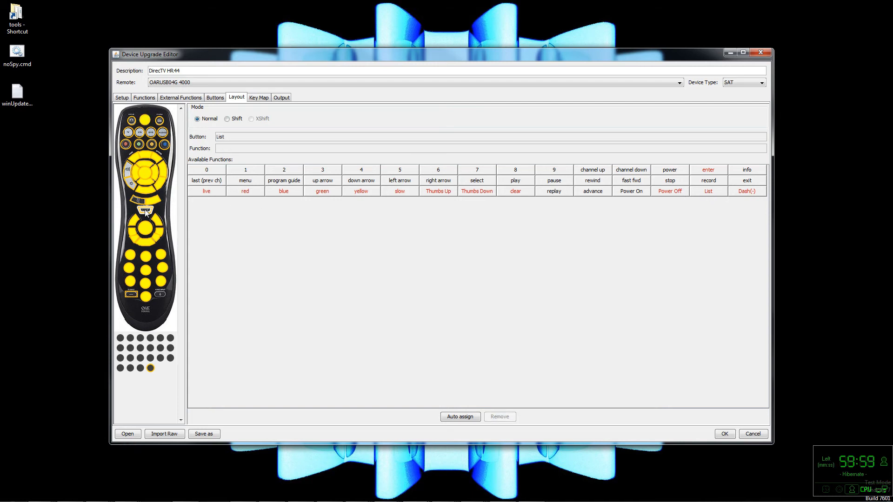
right_click(146, 213)
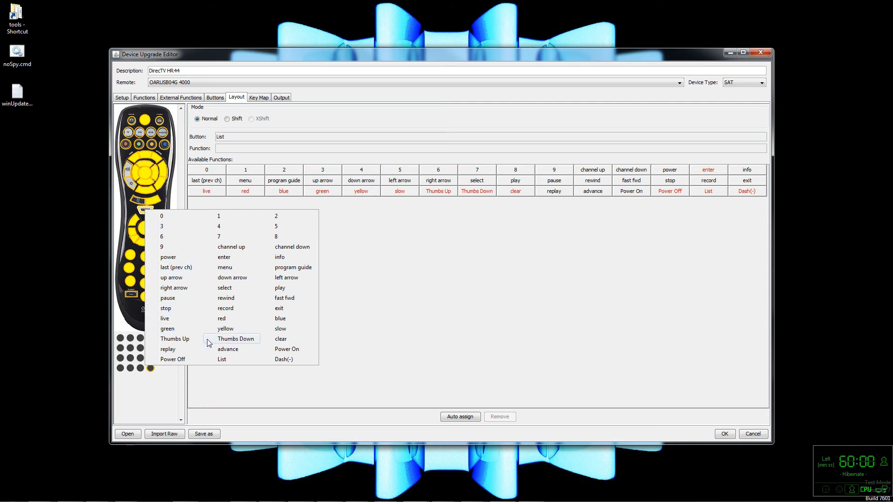
left_click(224, 360)
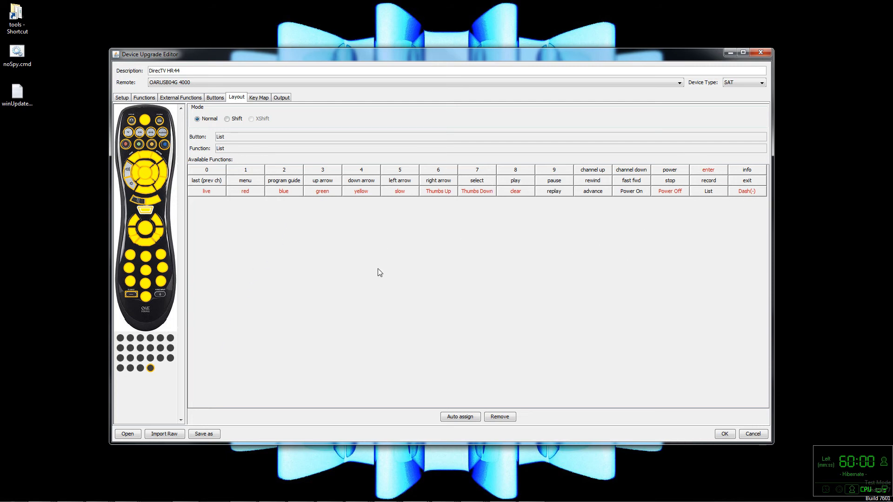
Auto-assign the remaining functions to their matching buttons and accept the DirecTV HR44 upgrade
left_click(470, 417)
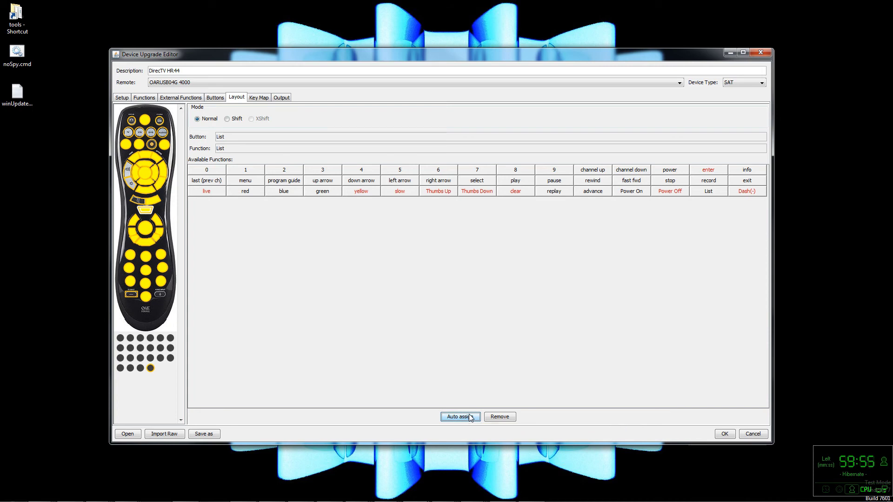
left_click(724, 434)
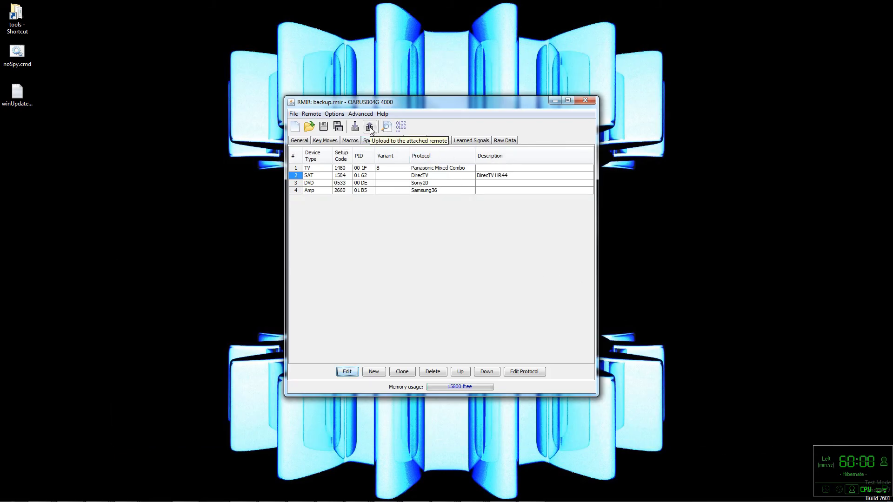
left_click(273, 236)
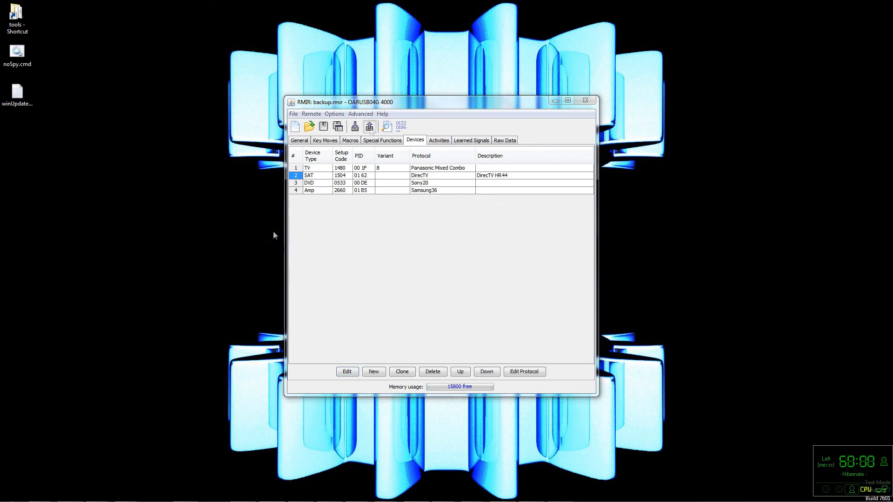
Save the remote configuration under the new name test_config in the RMIR folder
left_click(293, 114)
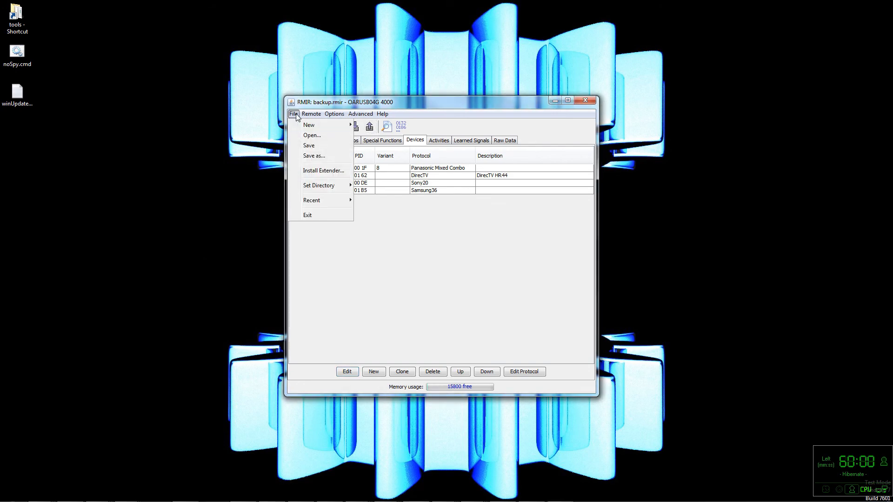
left_click(319, 157)
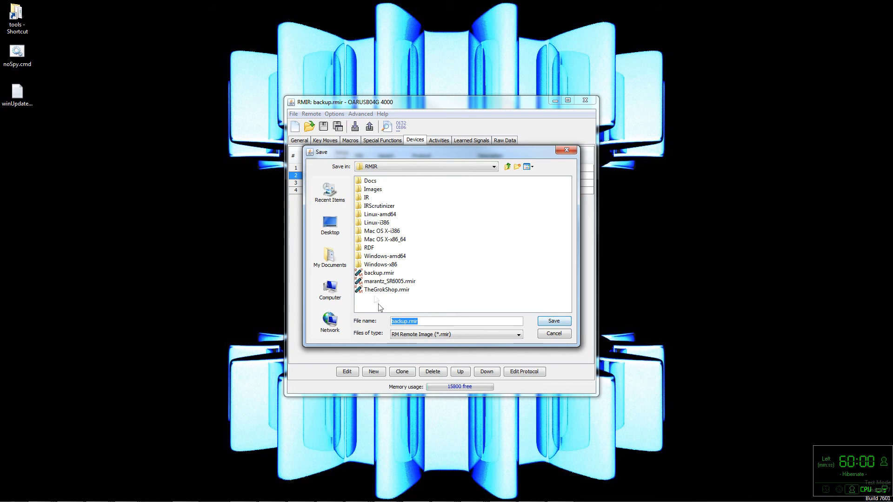
left_click_drag(408, 321, 365, 321)
type("test")
type("_cp")
key("Return")
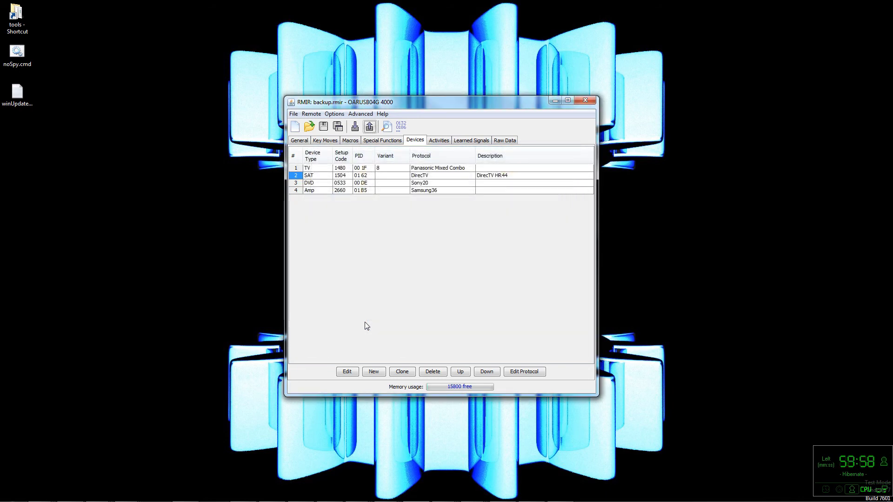
Open the saved test_config.rmir configuration from the RMIR folder
left_click(309, 127)
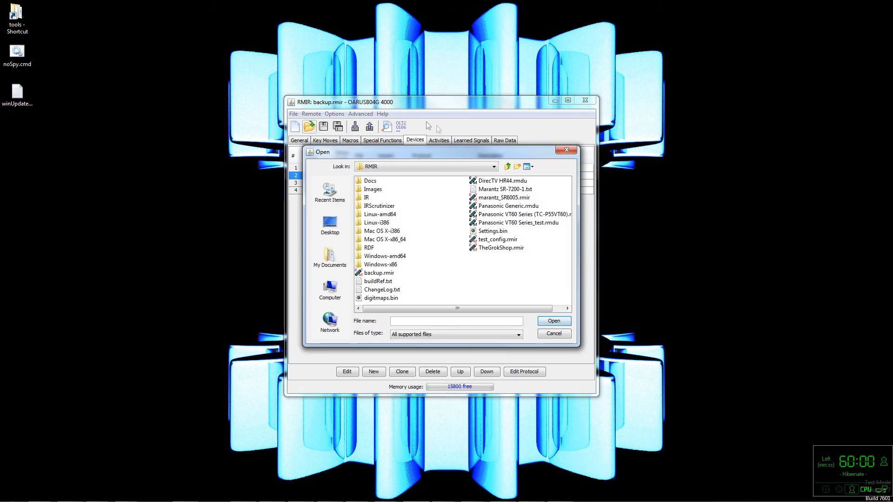
left_click(511, 239)
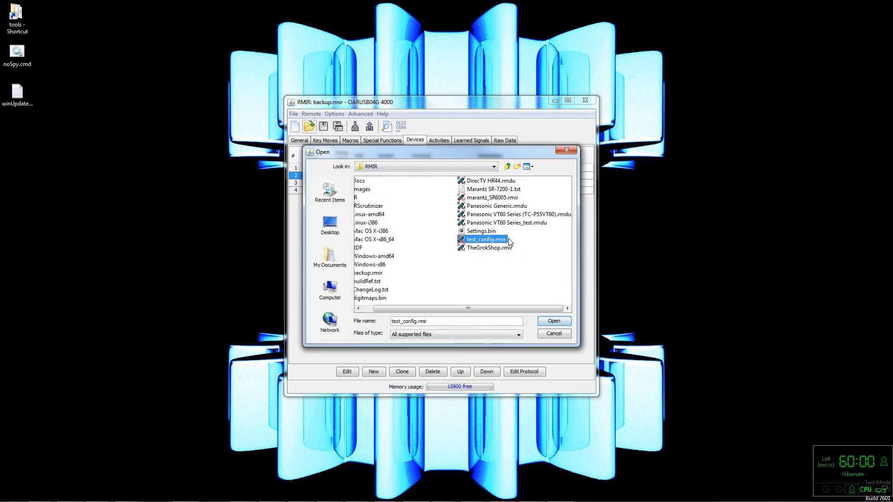
left_click(554, 322)
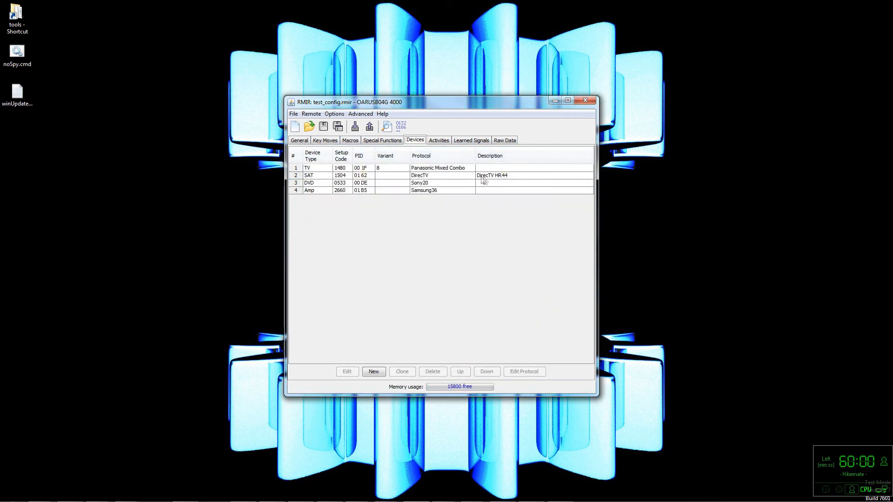
Download the remote's current configuration, review its general settings and the Cable 1504 upgrade's button layout, and close the editor
left_click(355, 126)
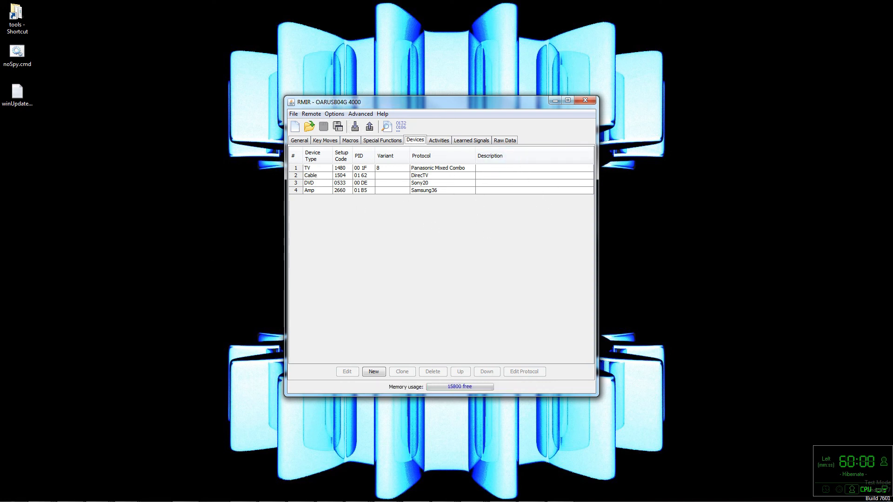
left_click(299, 140)
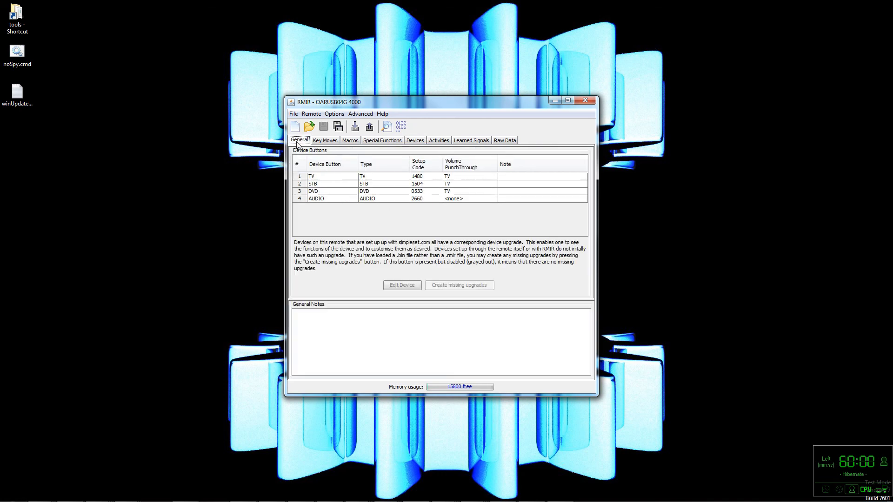
left_click(415, 140)
double_click(315, 176)
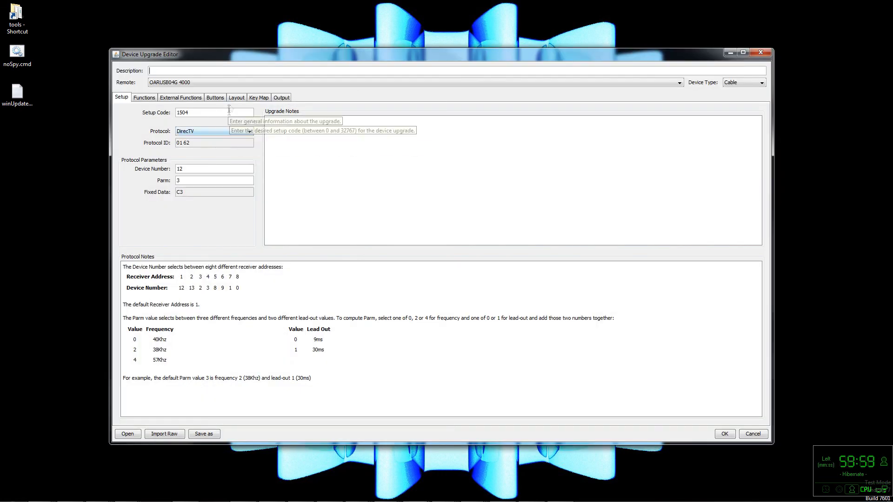
left_click(236, 98)
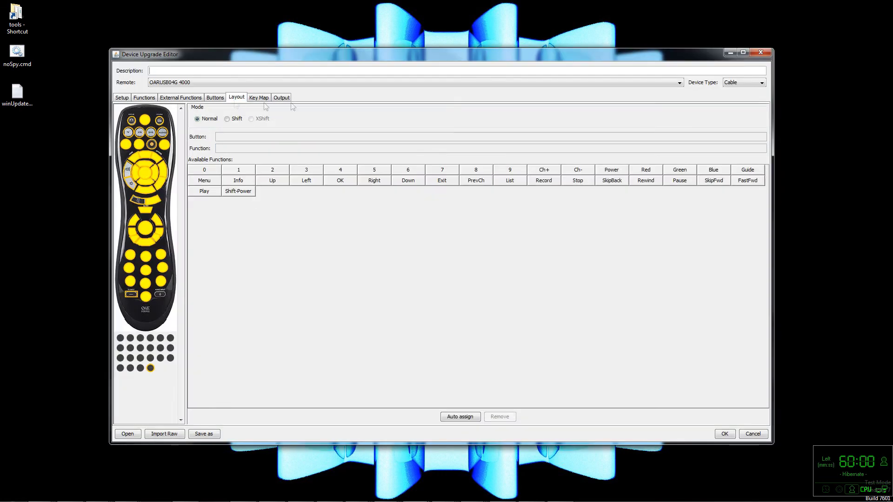
left_click(759, 52)
Upload the configuration with the DirecTV HR44 upgrade to the remote, confirming the memory overwrite
left_click(370, 127)
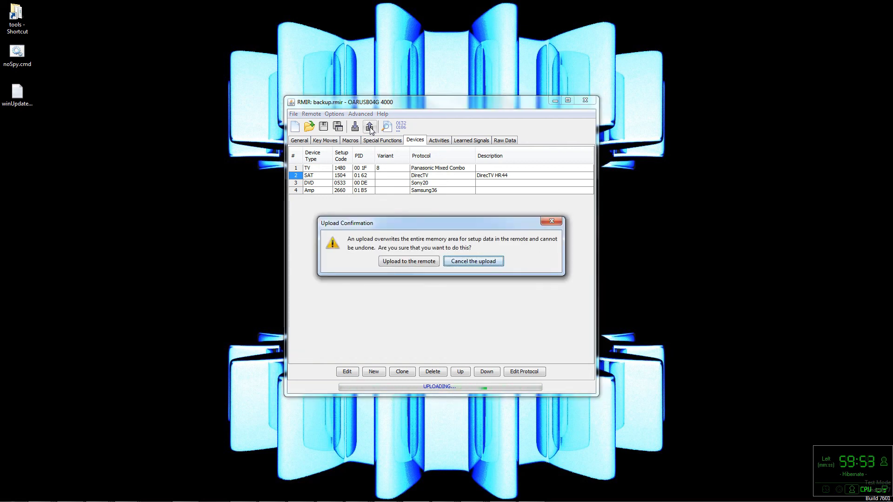
left_click(428, 261)
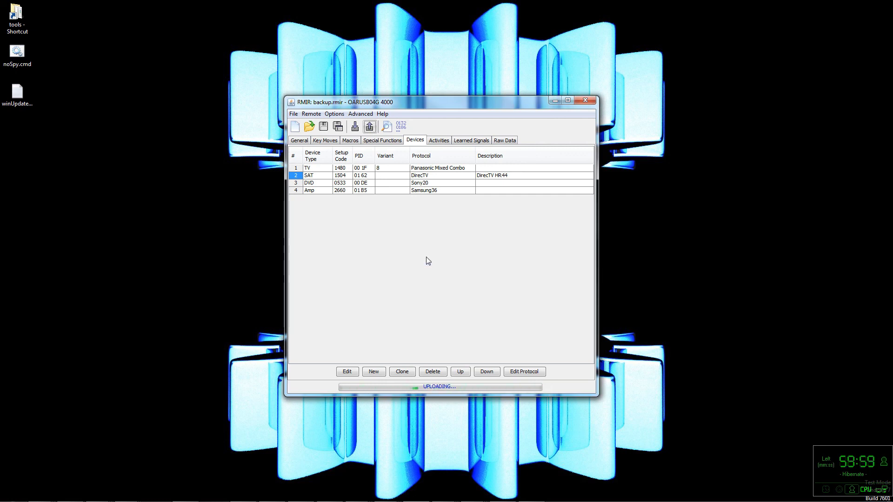